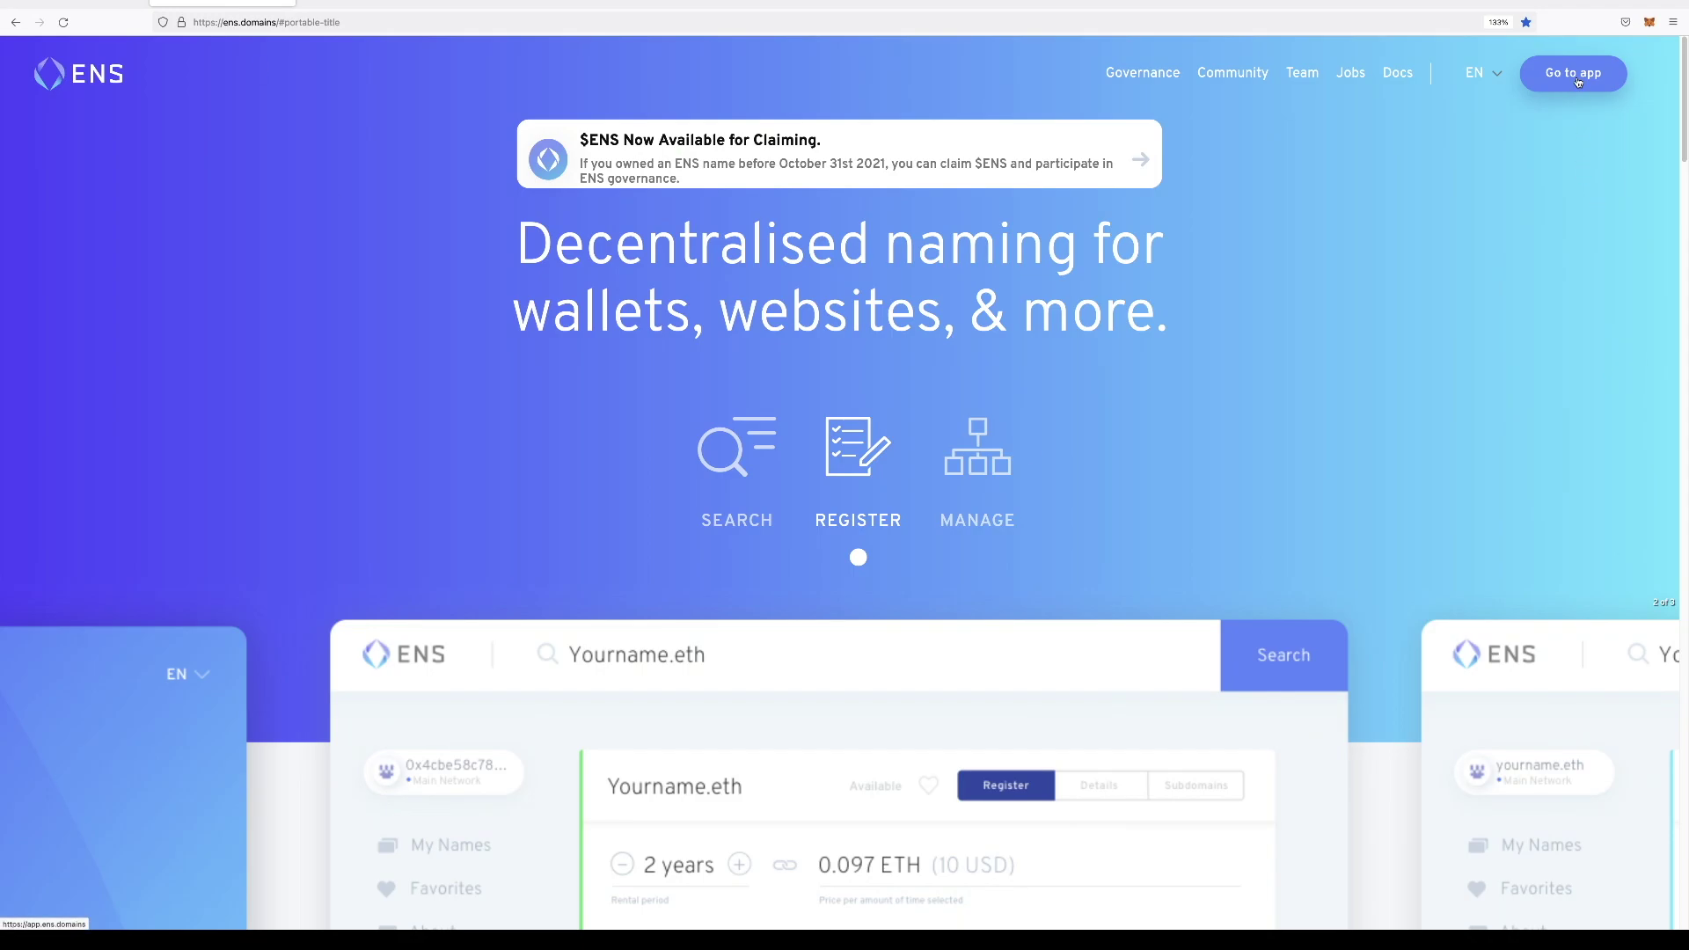
Launch the ENS app and connect the MetaMask wallet on Main Network.
click(1578, 82)
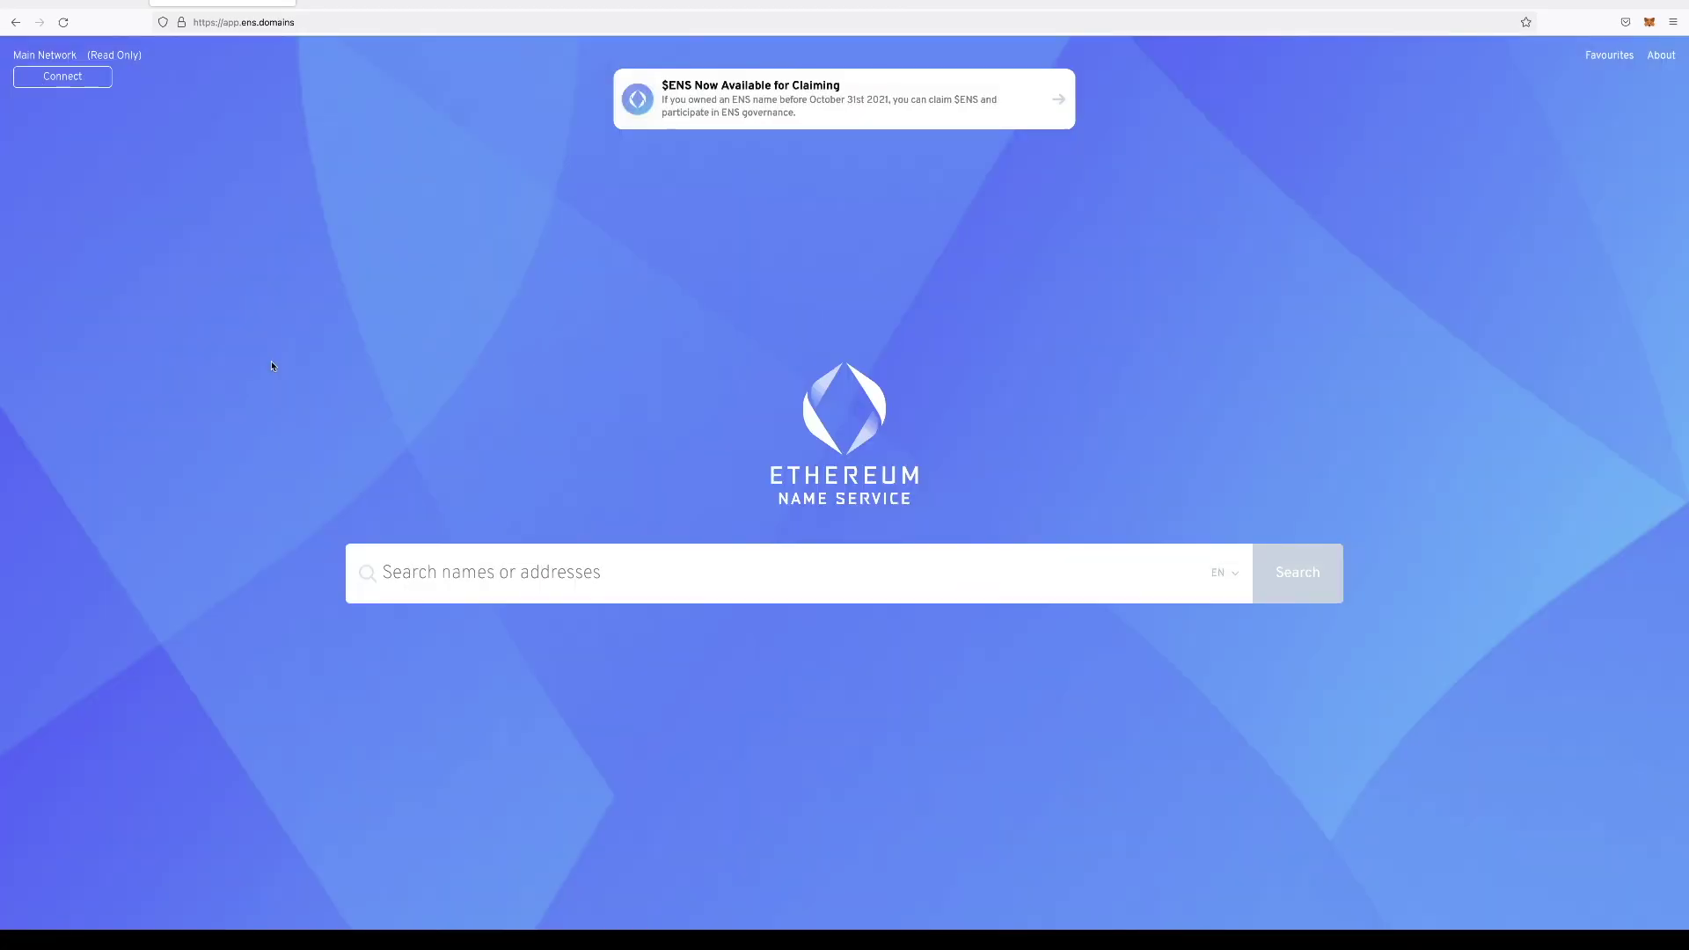
click(77, 79)
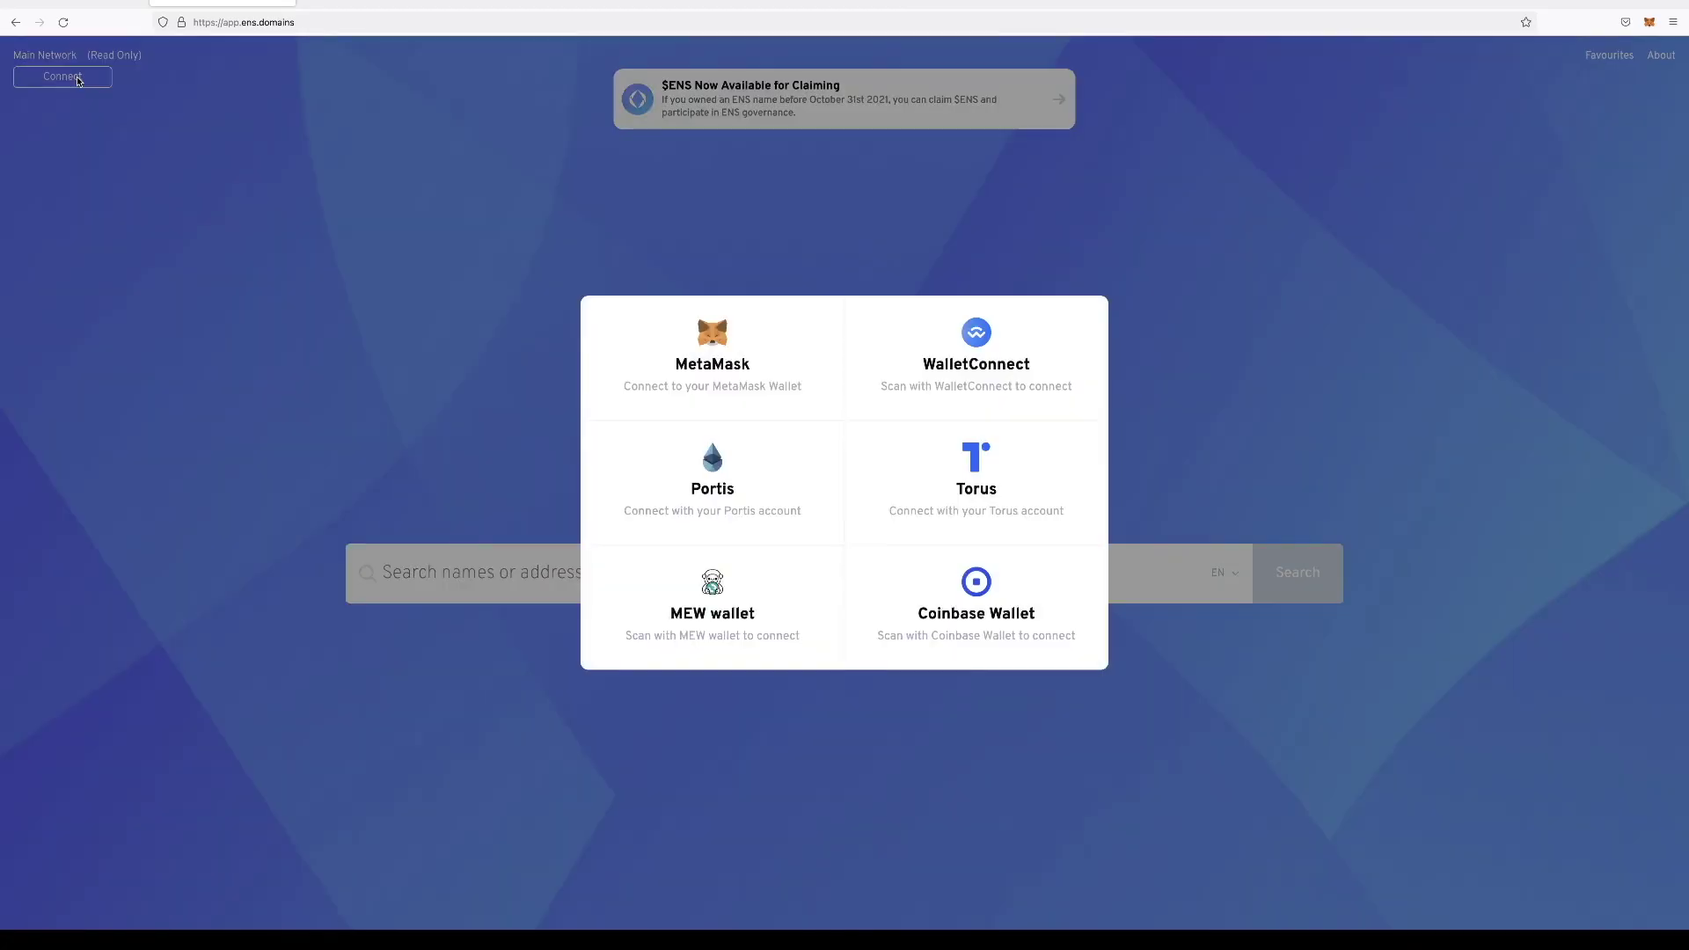
click(643, 301)
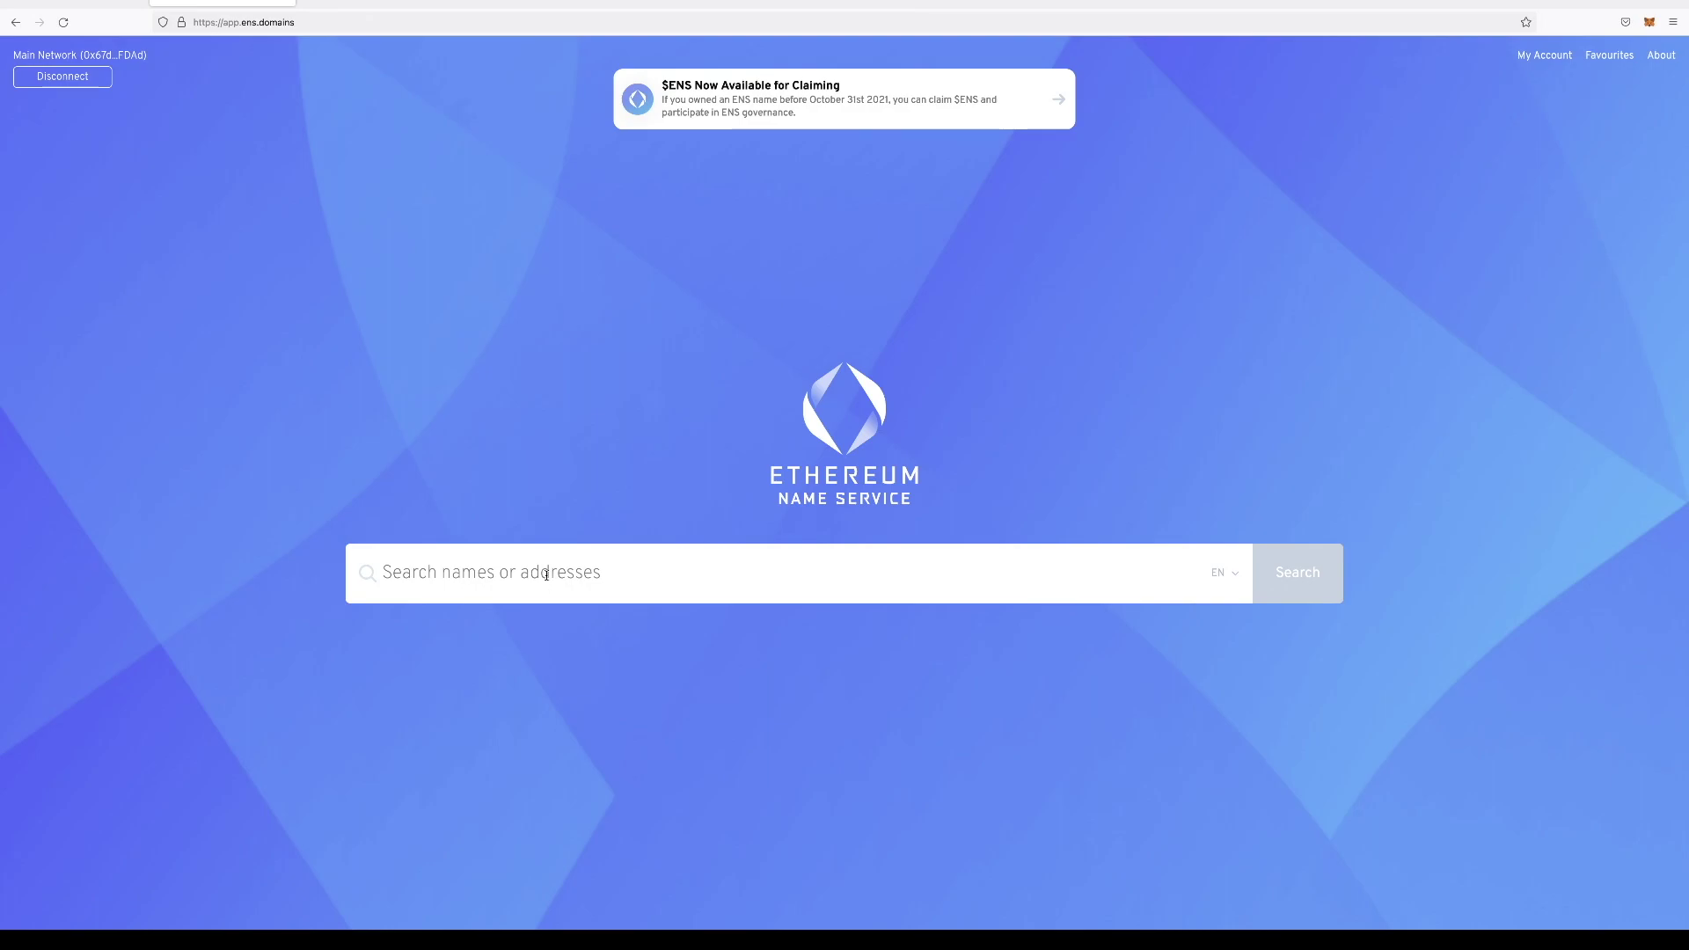
Search for natalie, then natalie0x, and open the available natalie0x.eth registration page.
click(503, 573)
text(n)
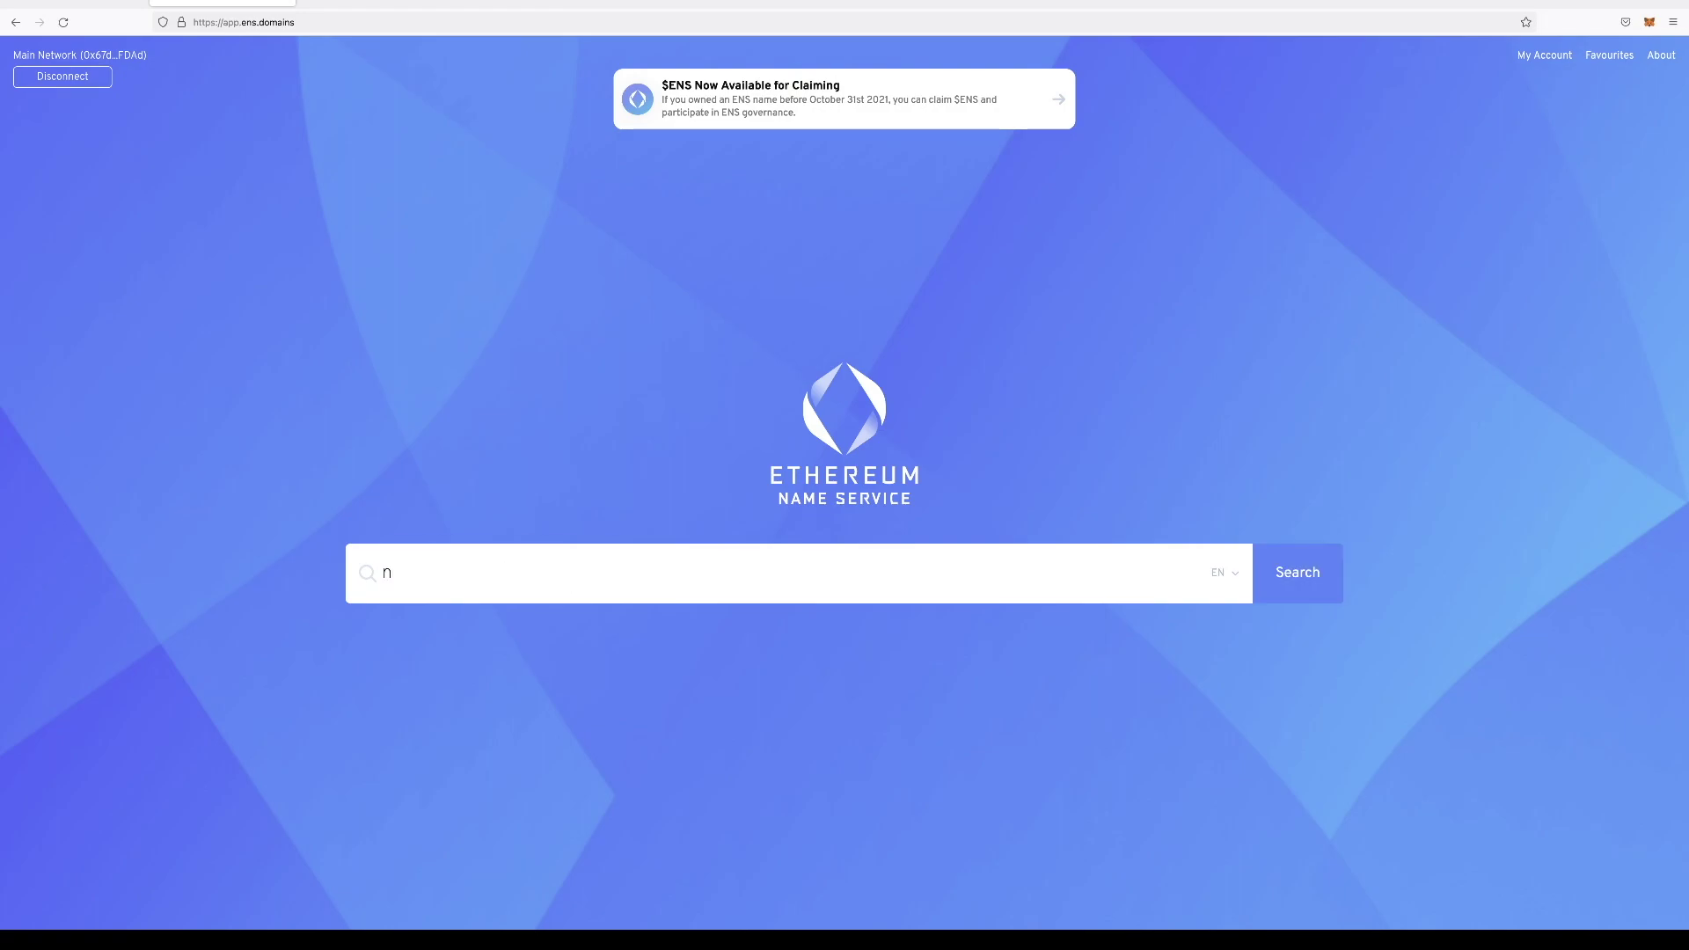
text(atalie)
key(Return)
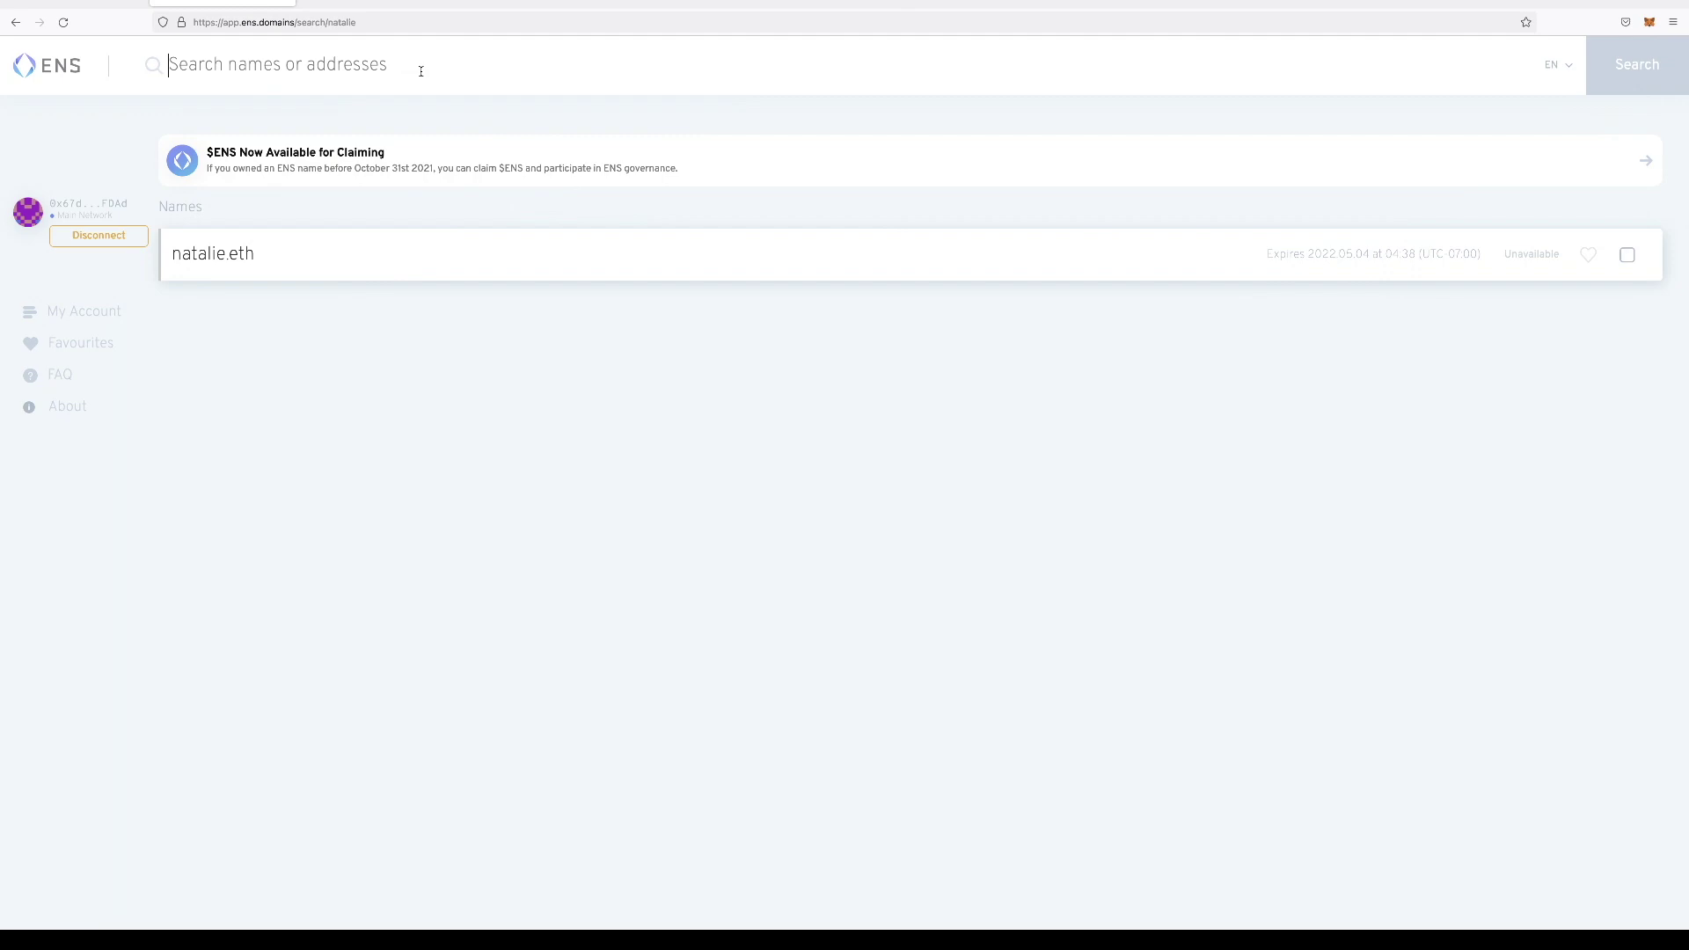
text(na)
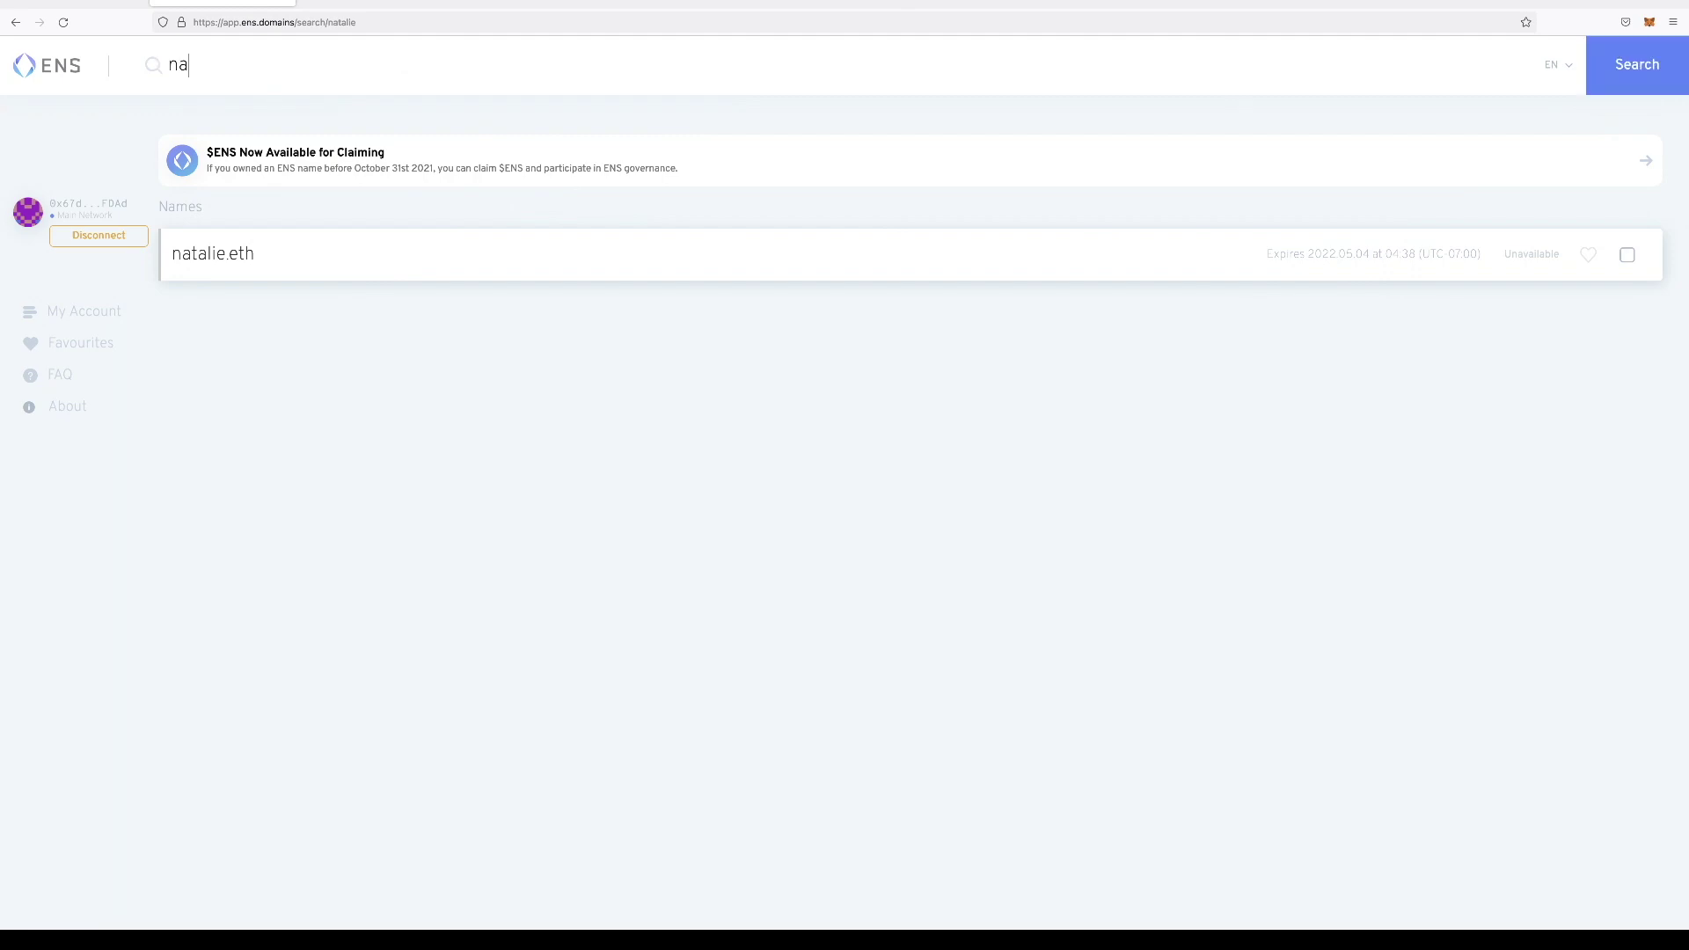
text(talie0x)
key(Return)
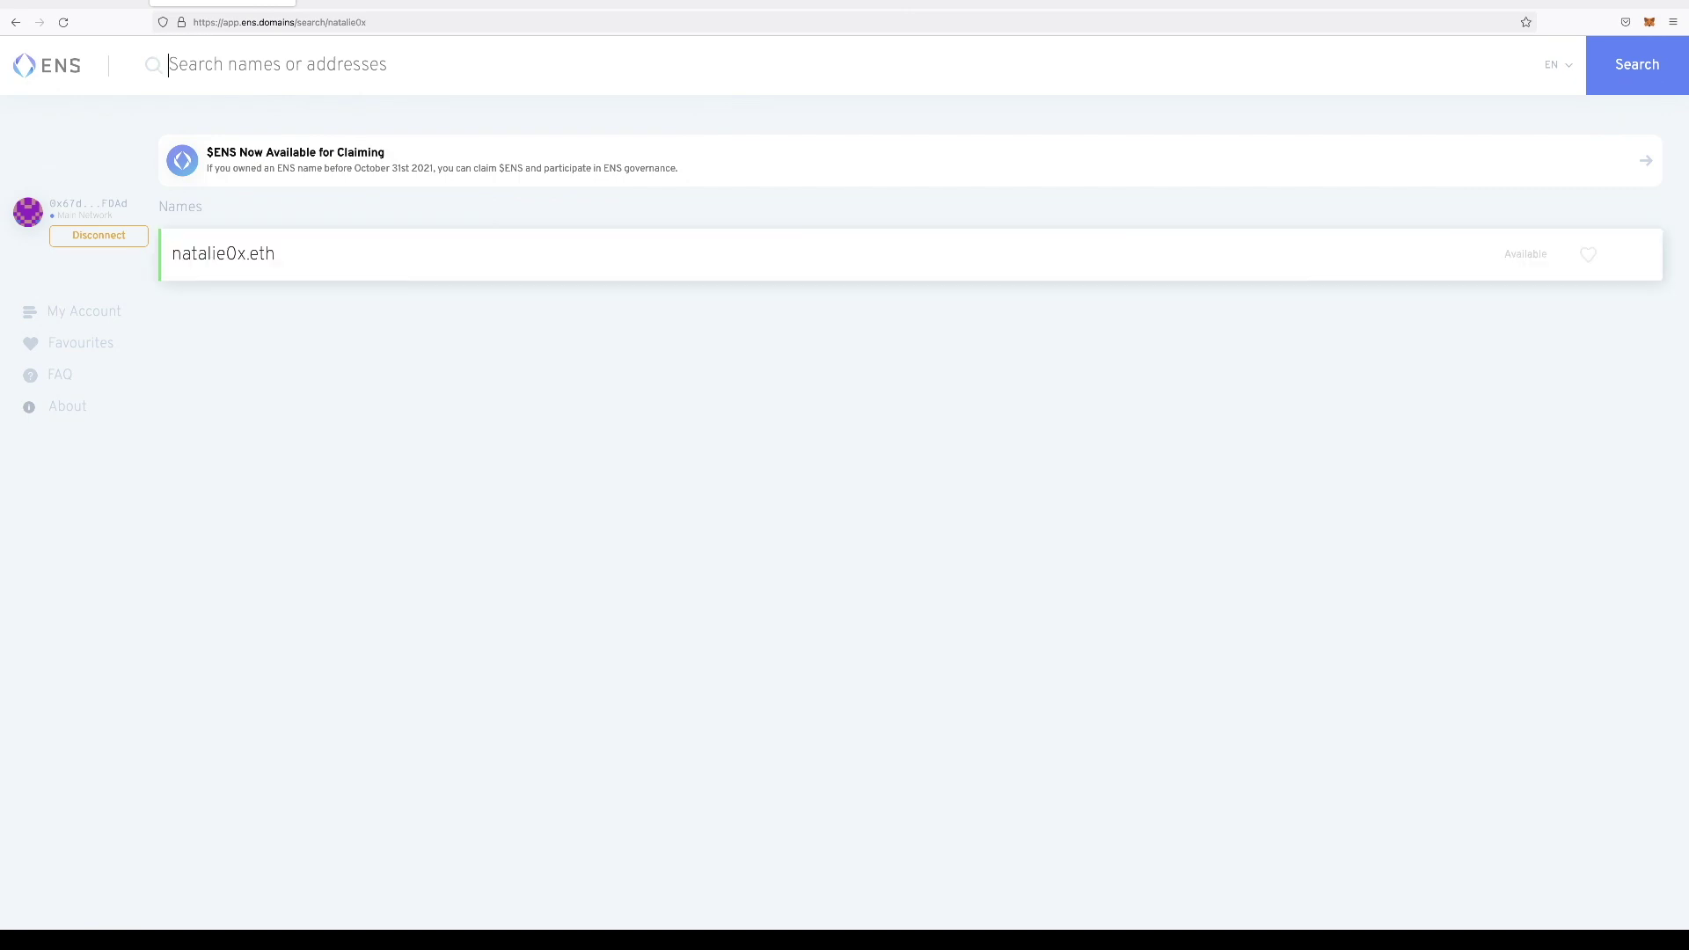
click(658, 262)
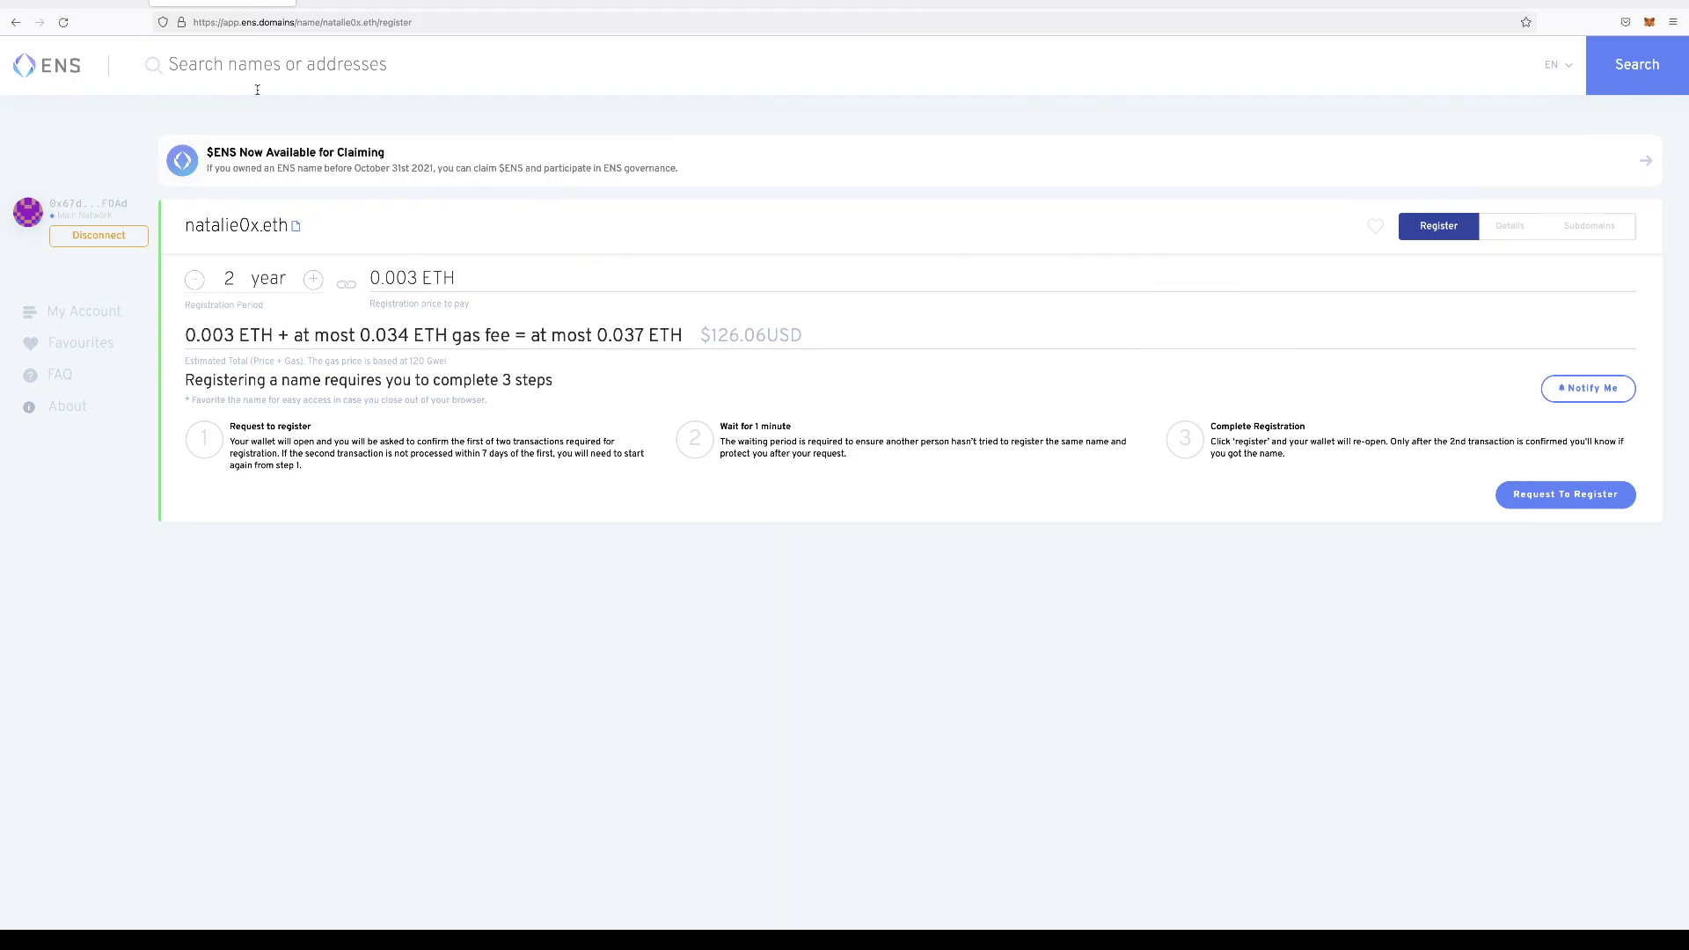
Check the 120 Gwei gas note and $126.06 USD estimate, then request to register natalie0x.eth.
drag(408, 360, 475, 367)
click(729, 355)
drag(703, 339, 821, 342)
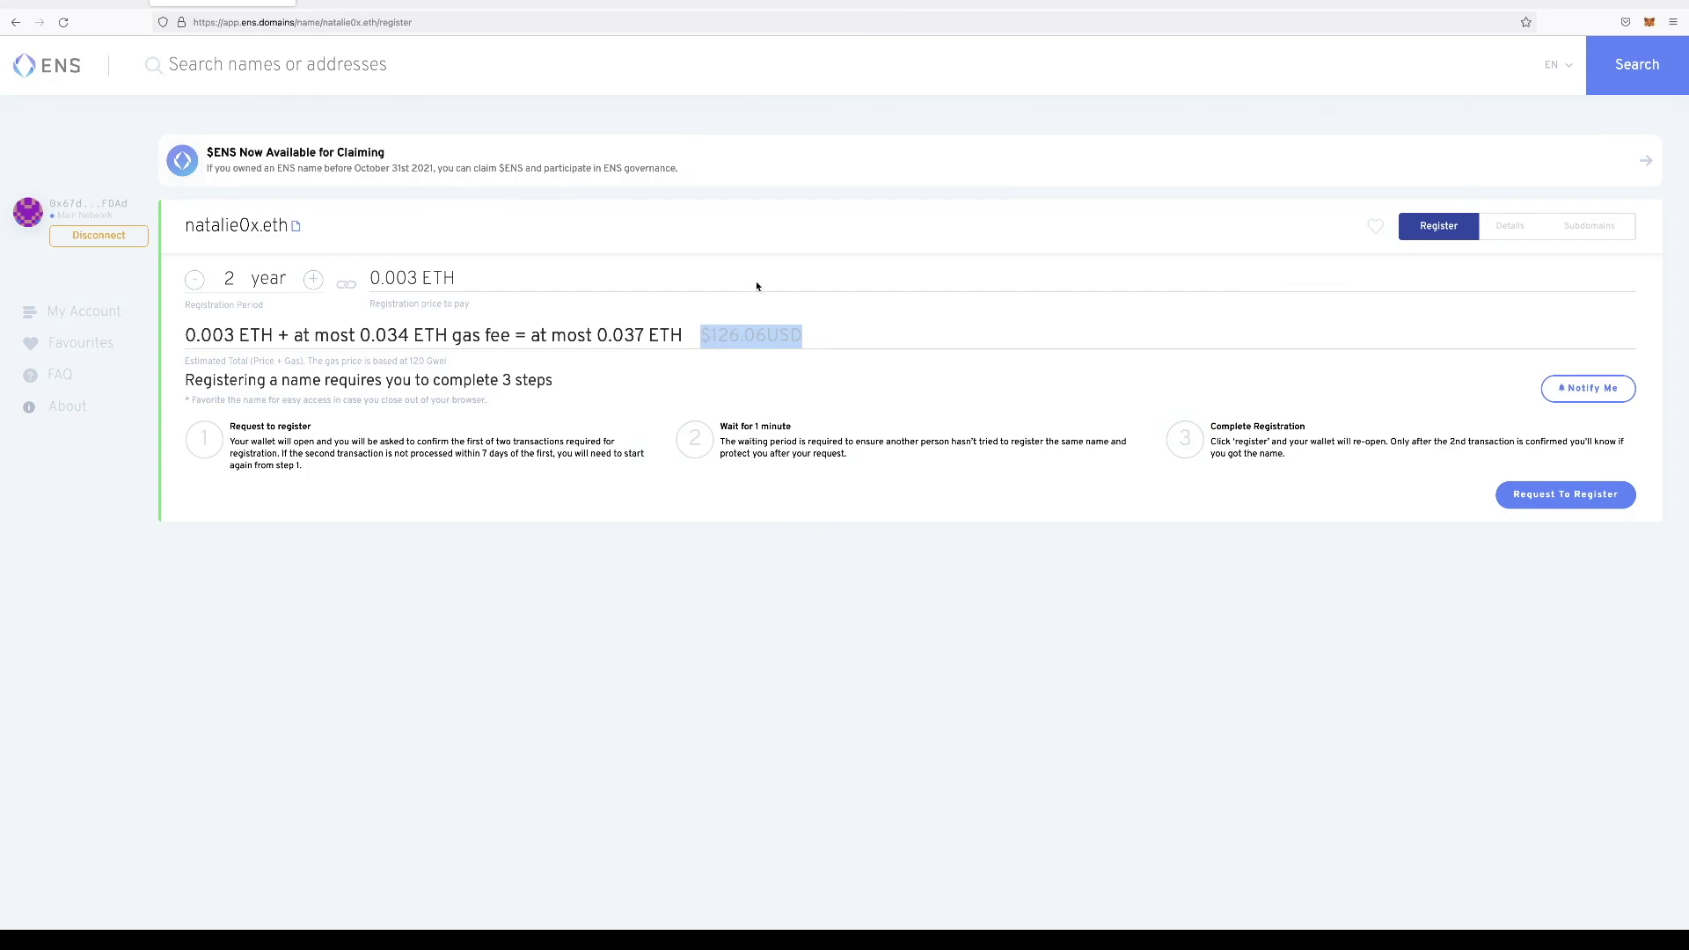
click(832, 377)
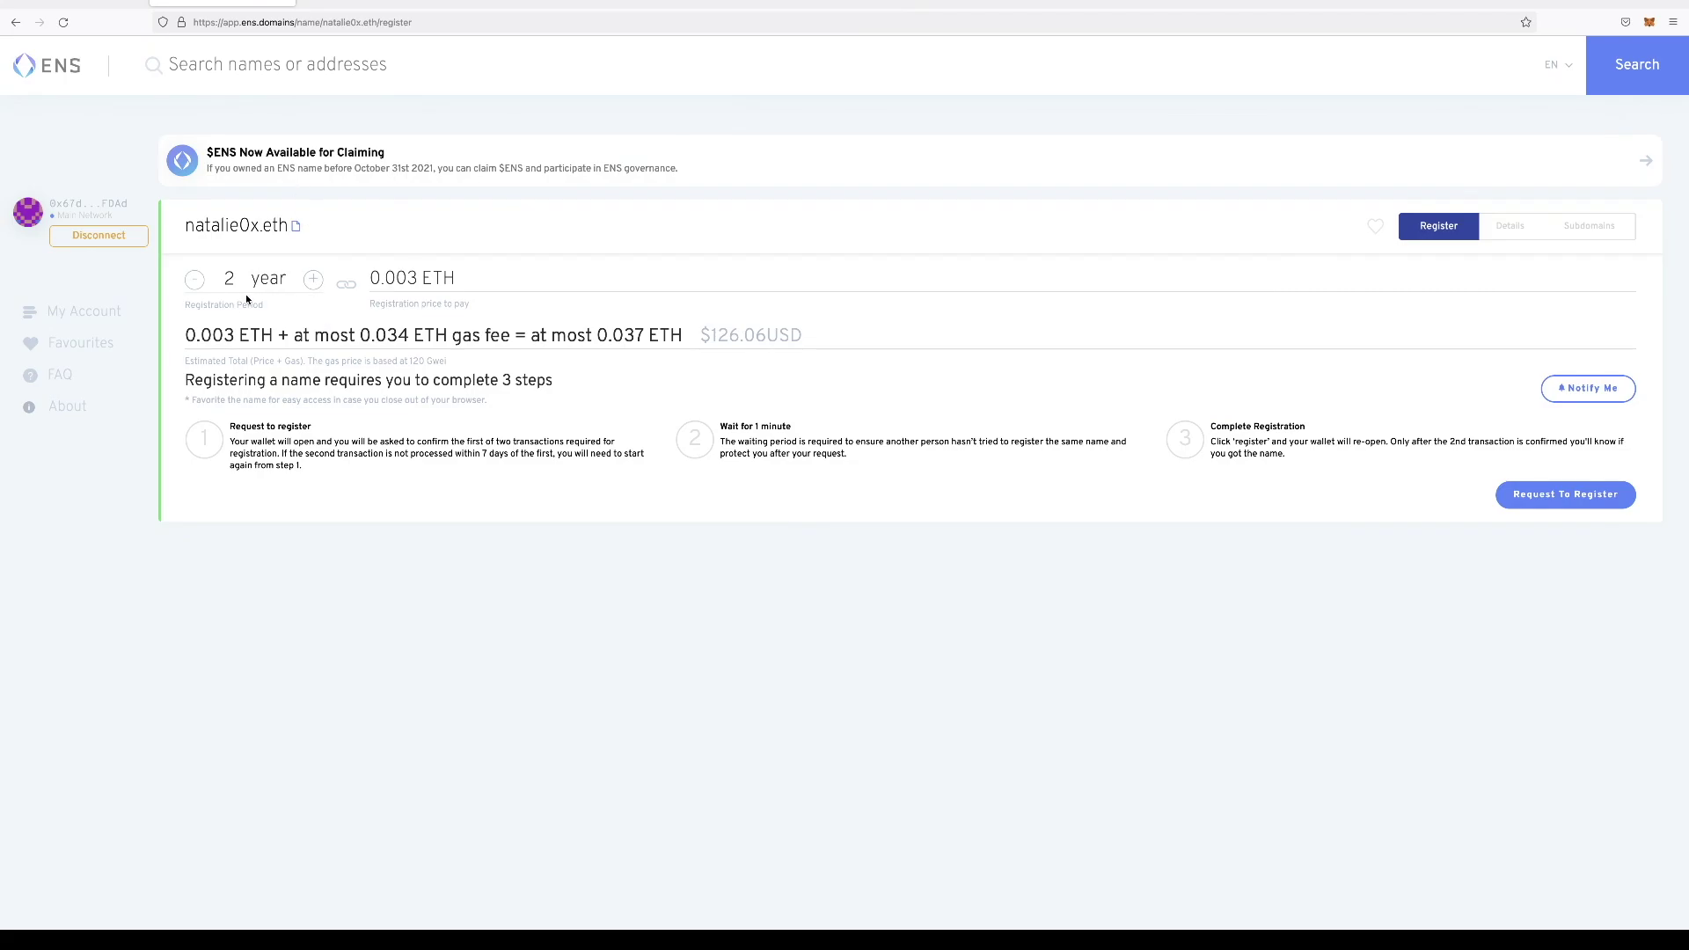
click(1577, 503)
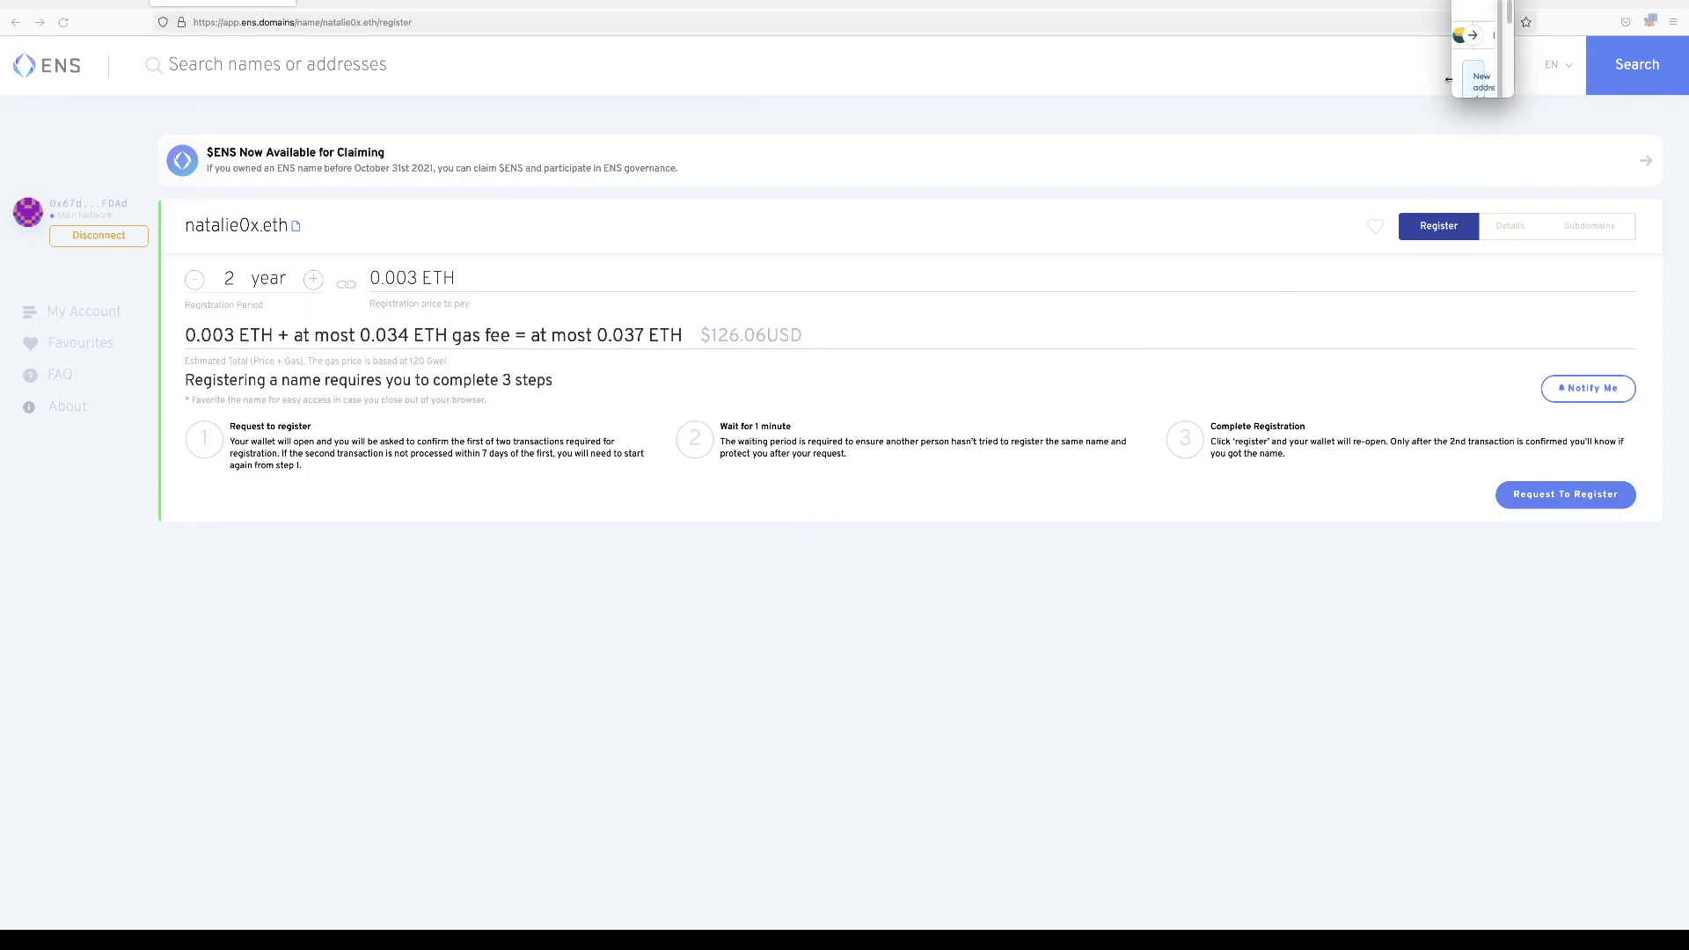
Confirm the first natalie0x.eth registration request in MetaMask and bring up the Register transaction.
drag(1453, 96, 1206, 401)
scroll(1293, 338, down, 2)
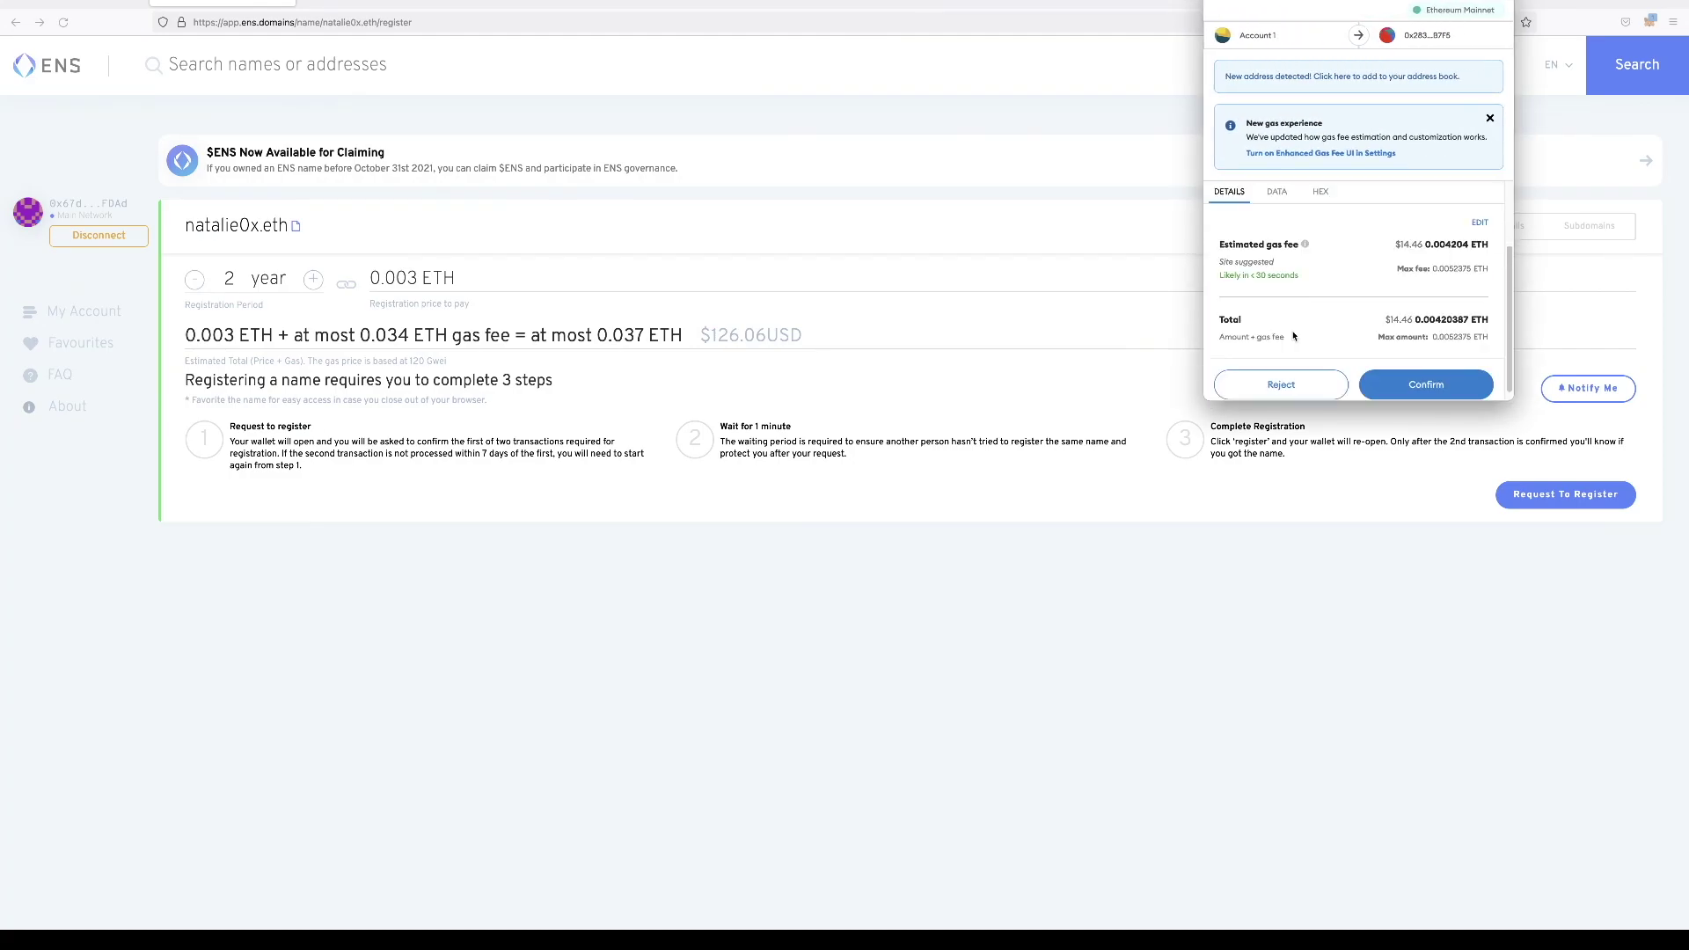
click(1459, 377)
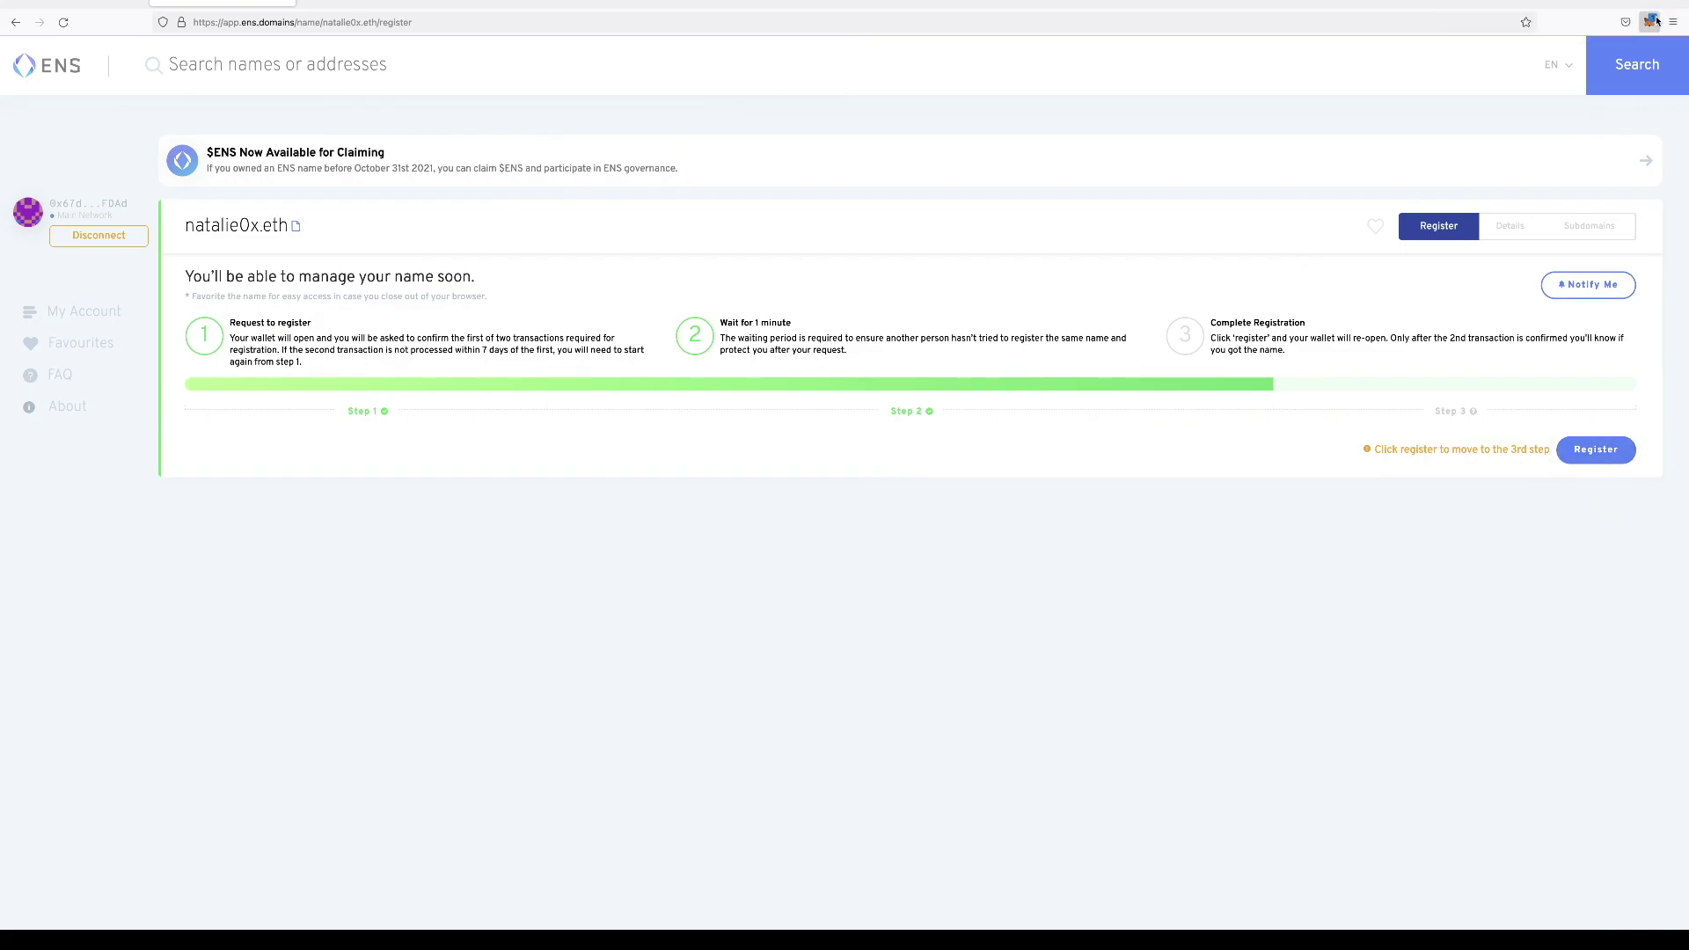
click(1651, 21)
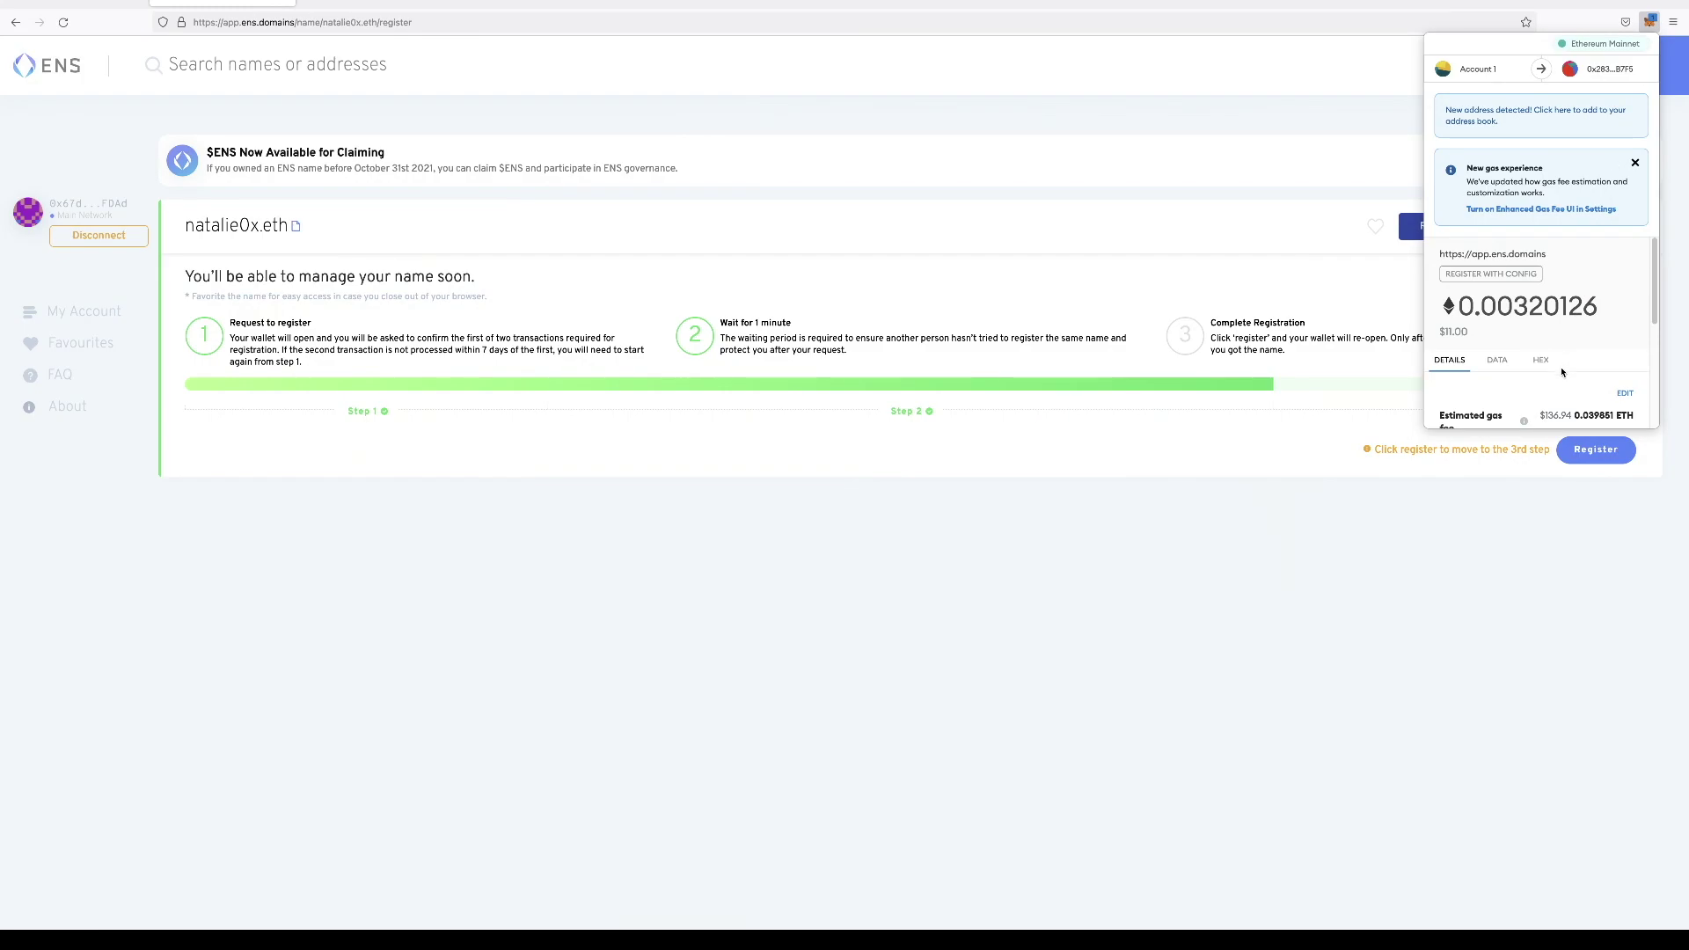
Confirm the final Register transaction in MetaMask and go to the account's owned names.
scroll(1587, 272, down, 5)
click(1598, 406)
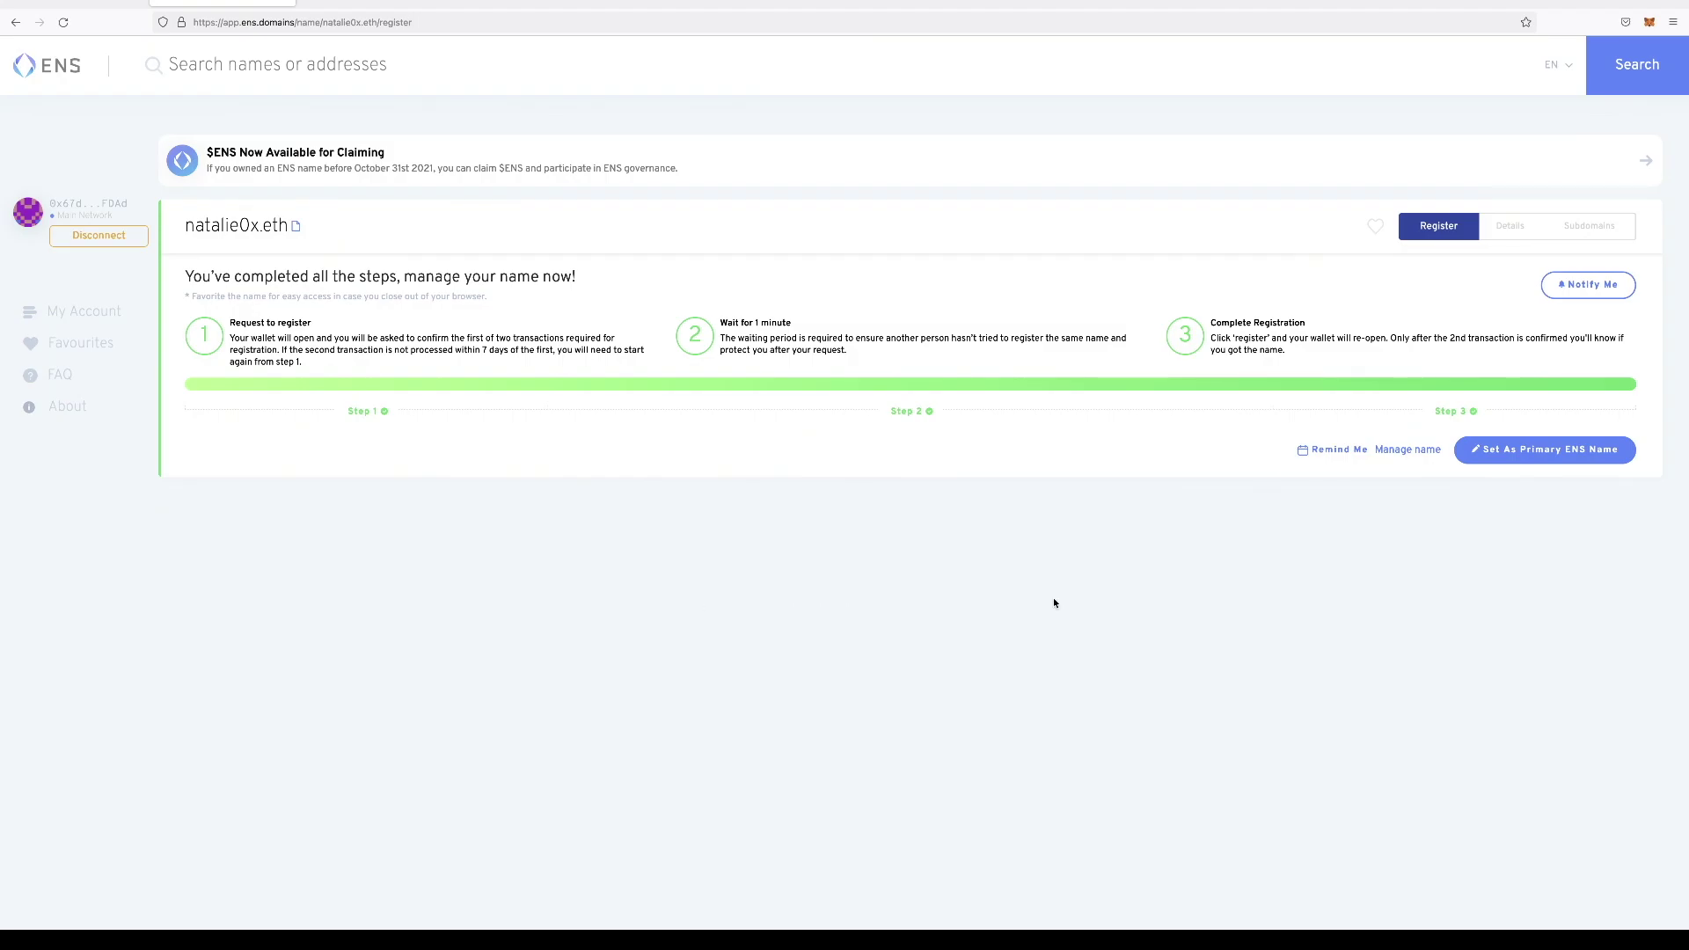
click(82, 316)
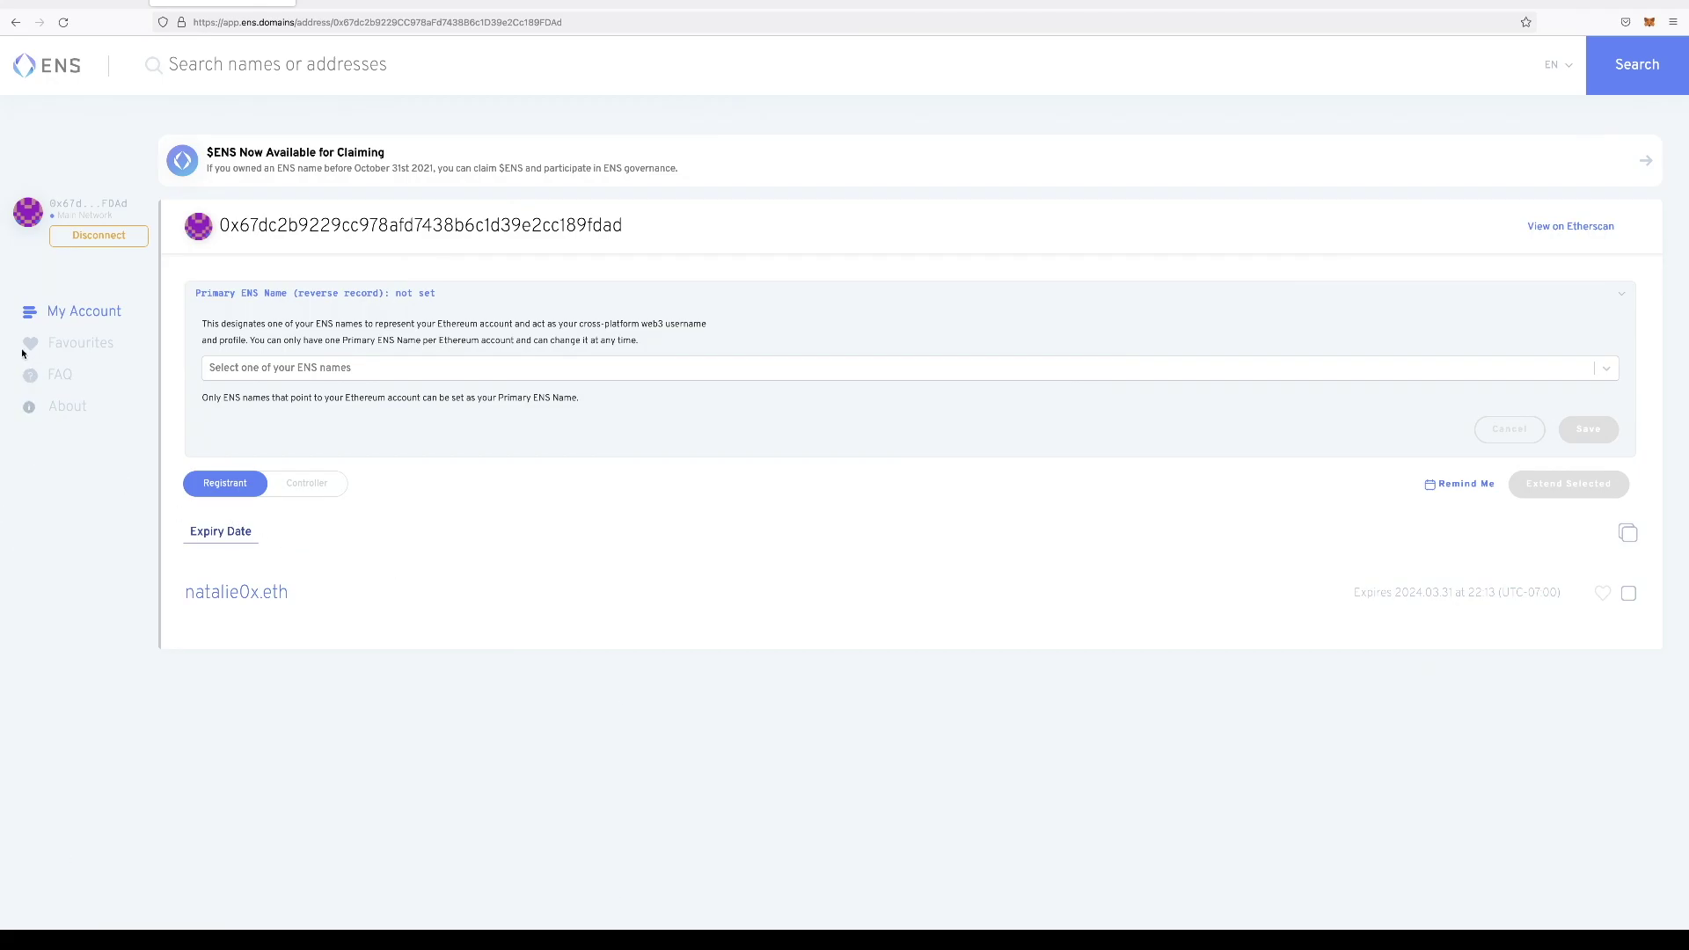
Choose natalie0x.eth as the primary ENS name, save it, and confirm in MetaMask.
click(370, 373)
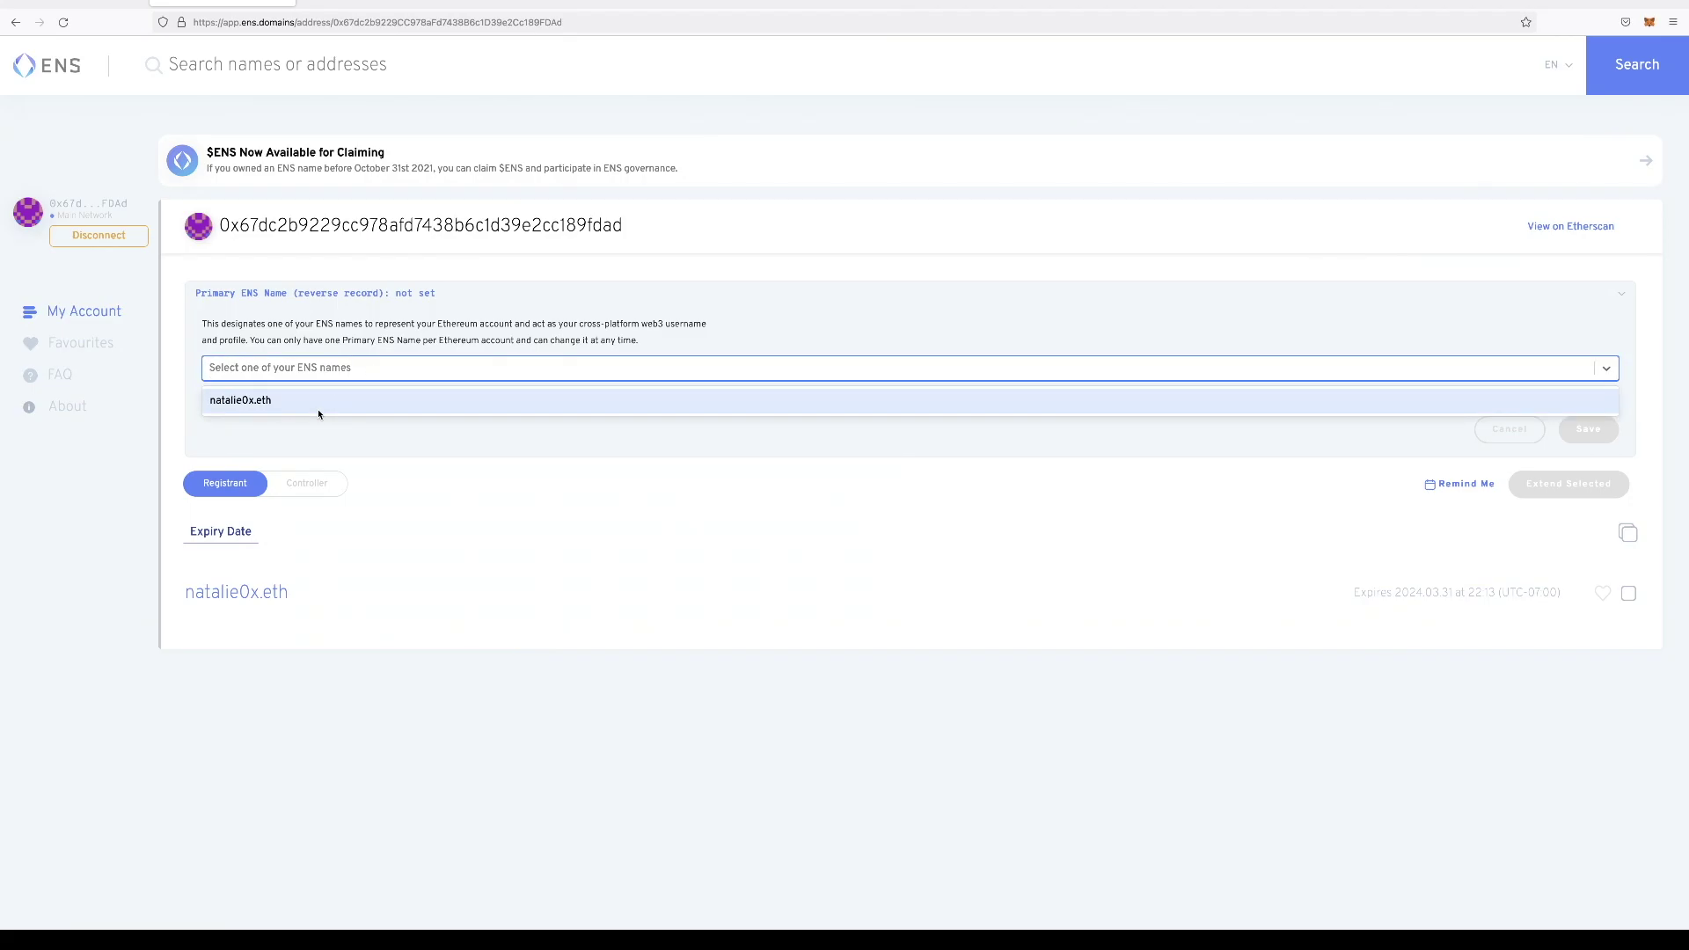
click(241, 402)
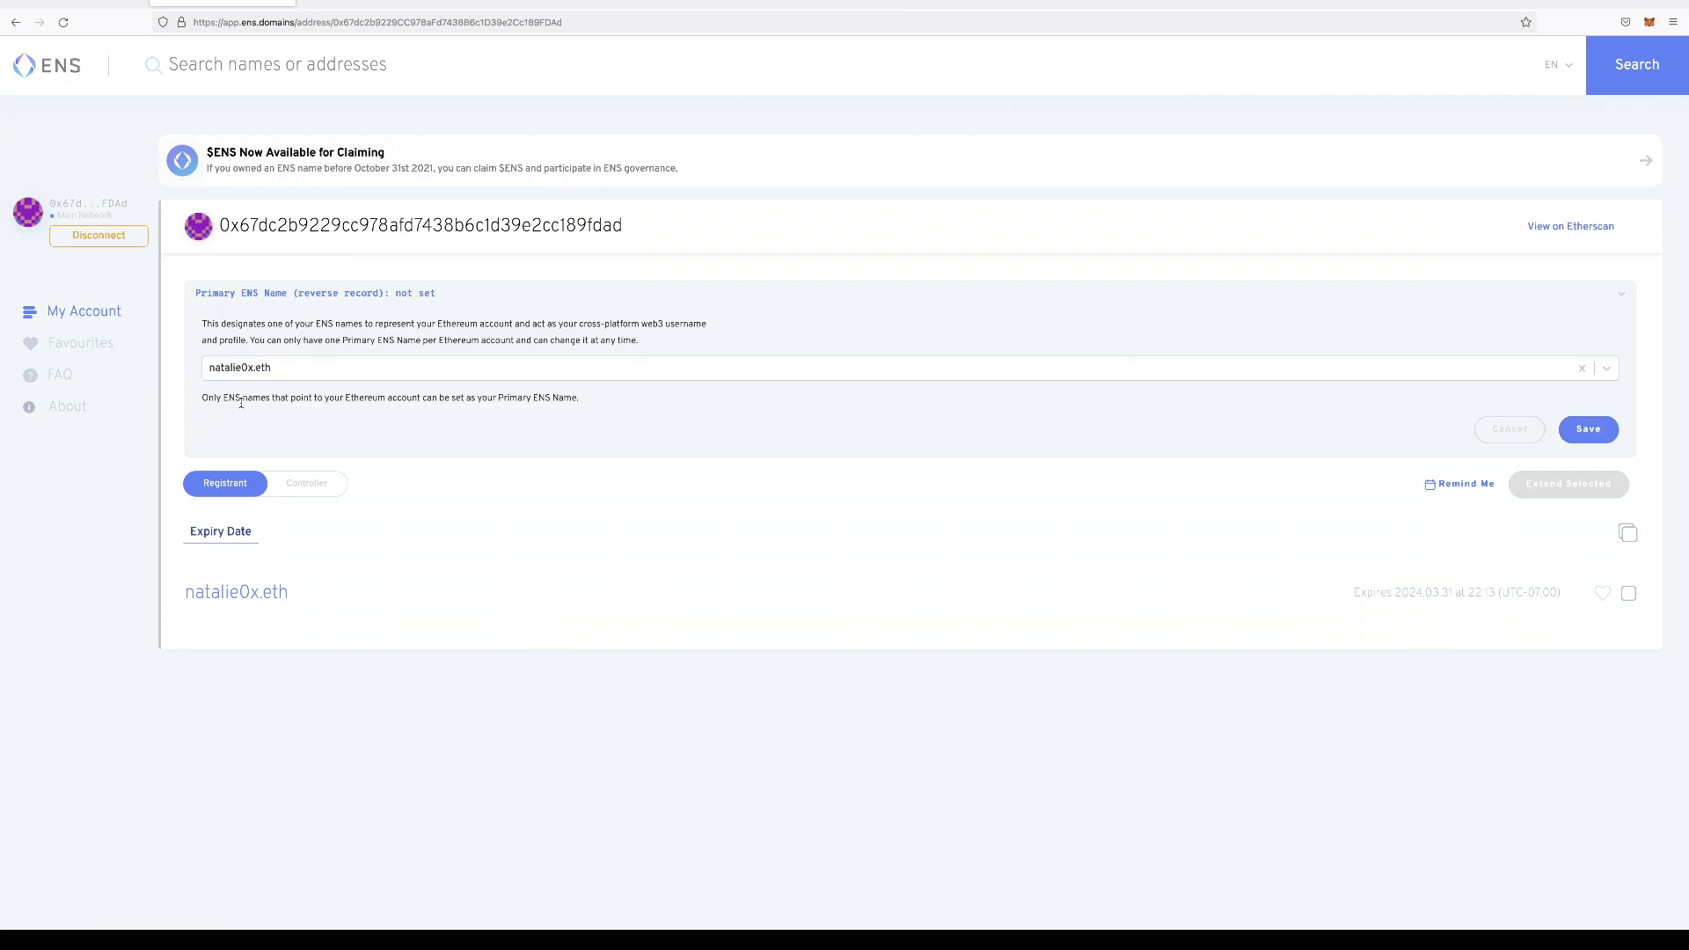
click(1587, 431)
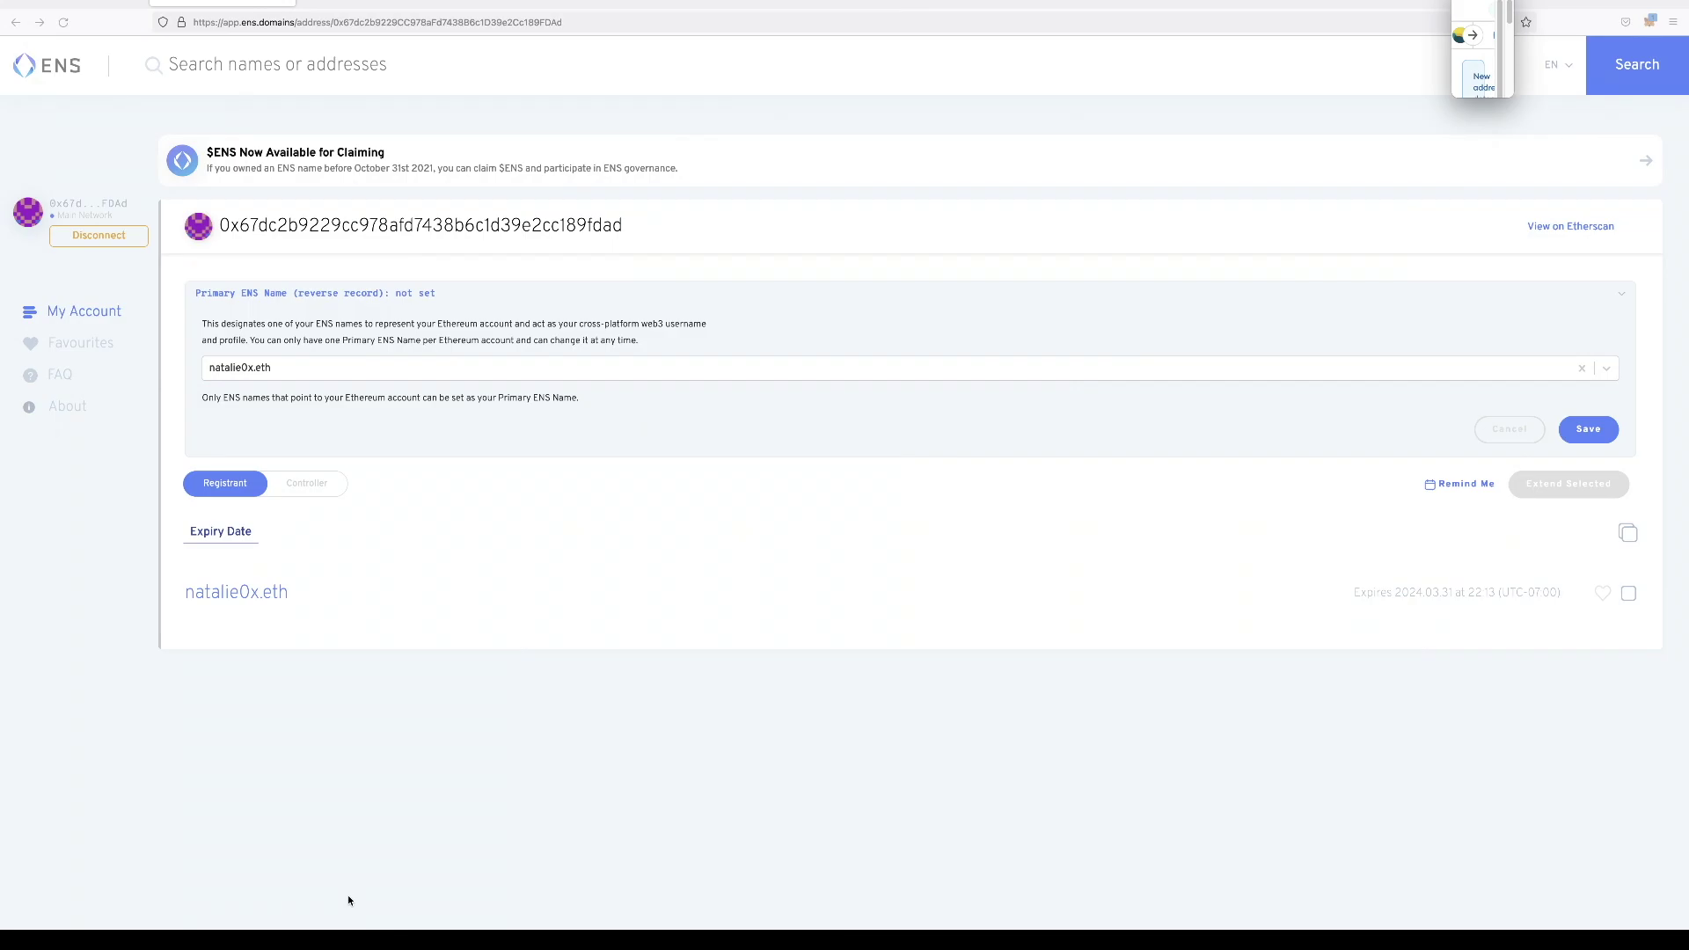
drag(1453, 97, 1191, 473)
click(1404, 454)
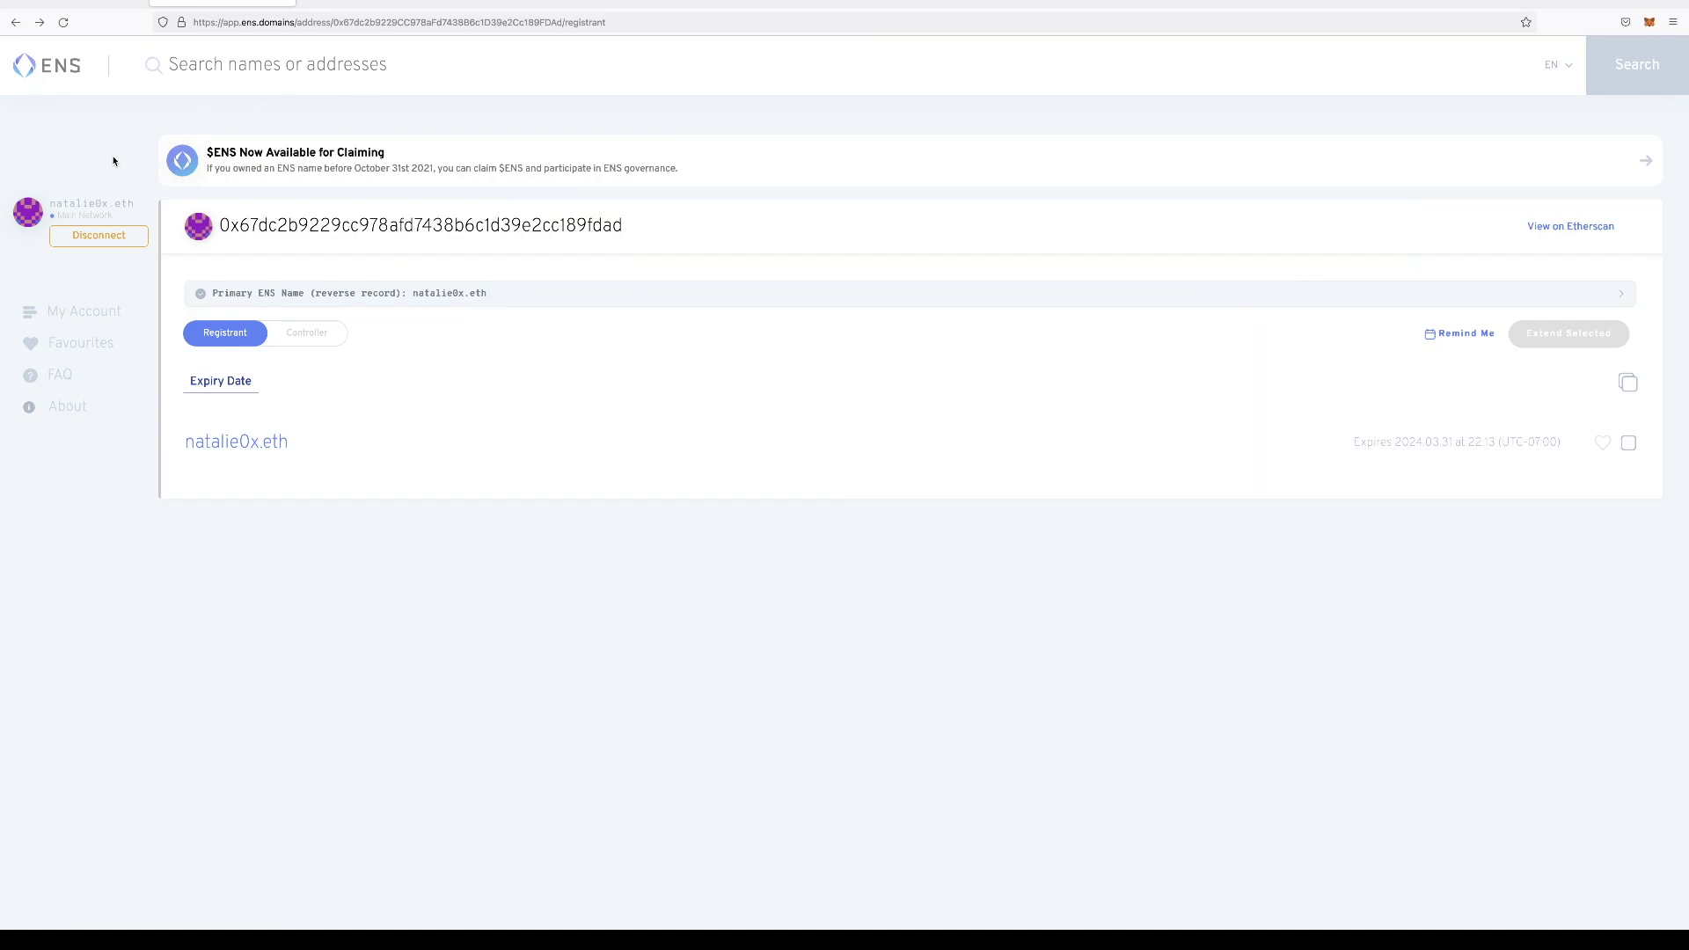
Verify the account shows natalie0x.eth and view the wallet address on Etherscan.
drag(51, 204, 133, 204)
click(535, 648)
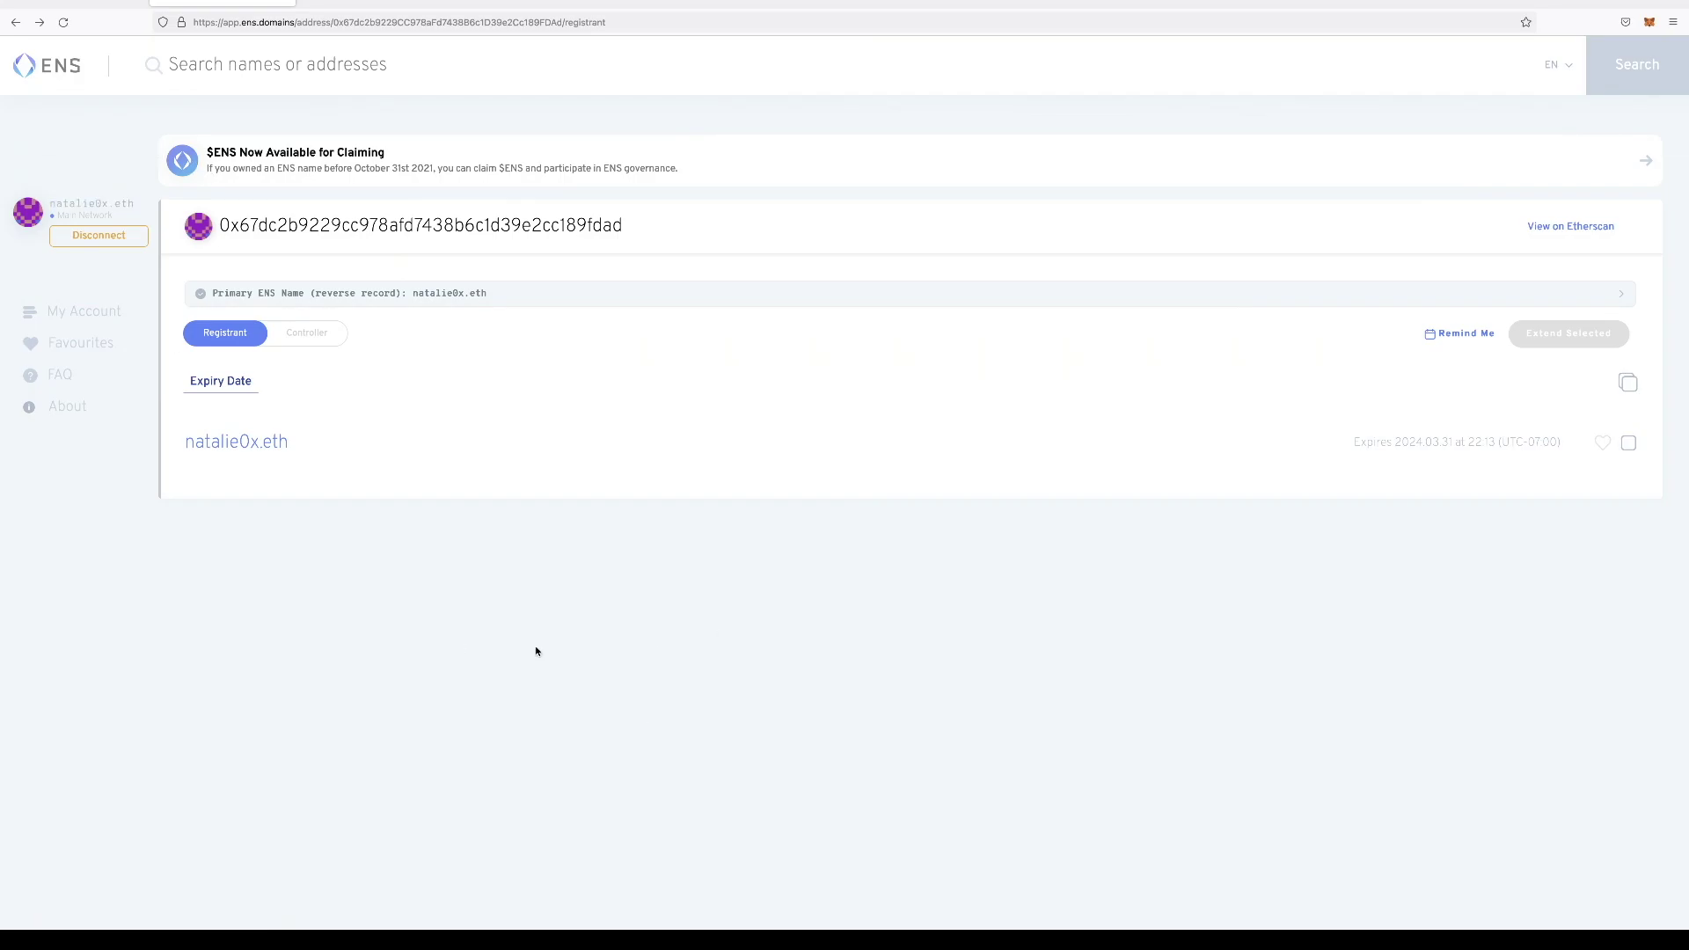
click(1543, 230)
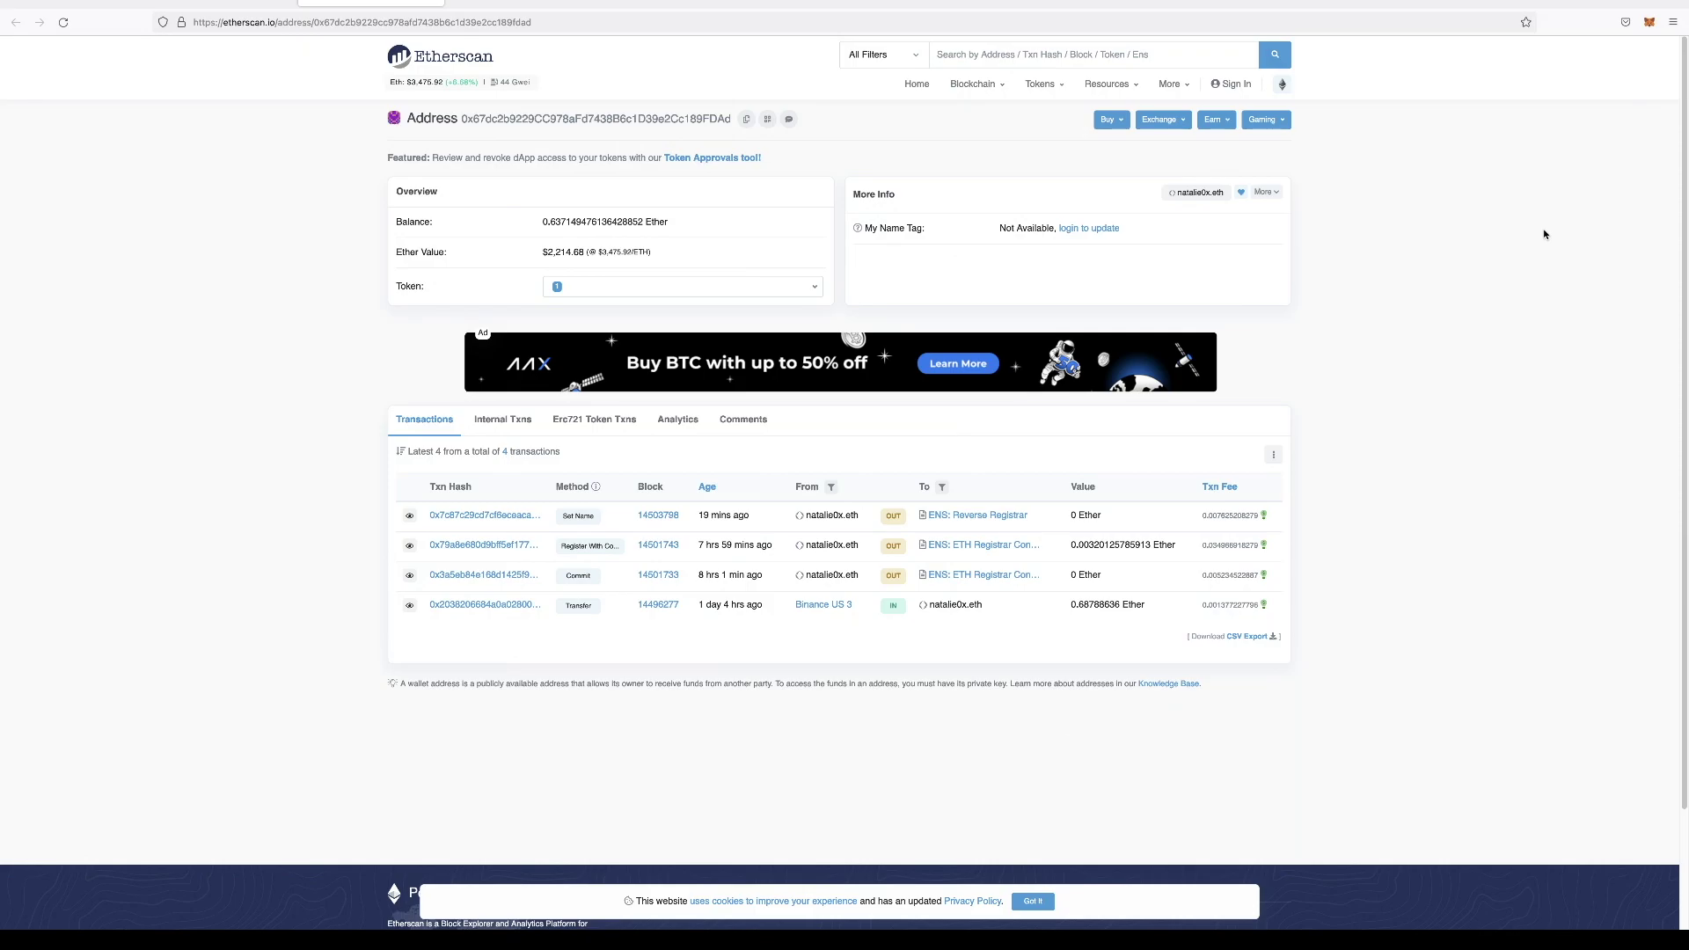
click(594, 420)
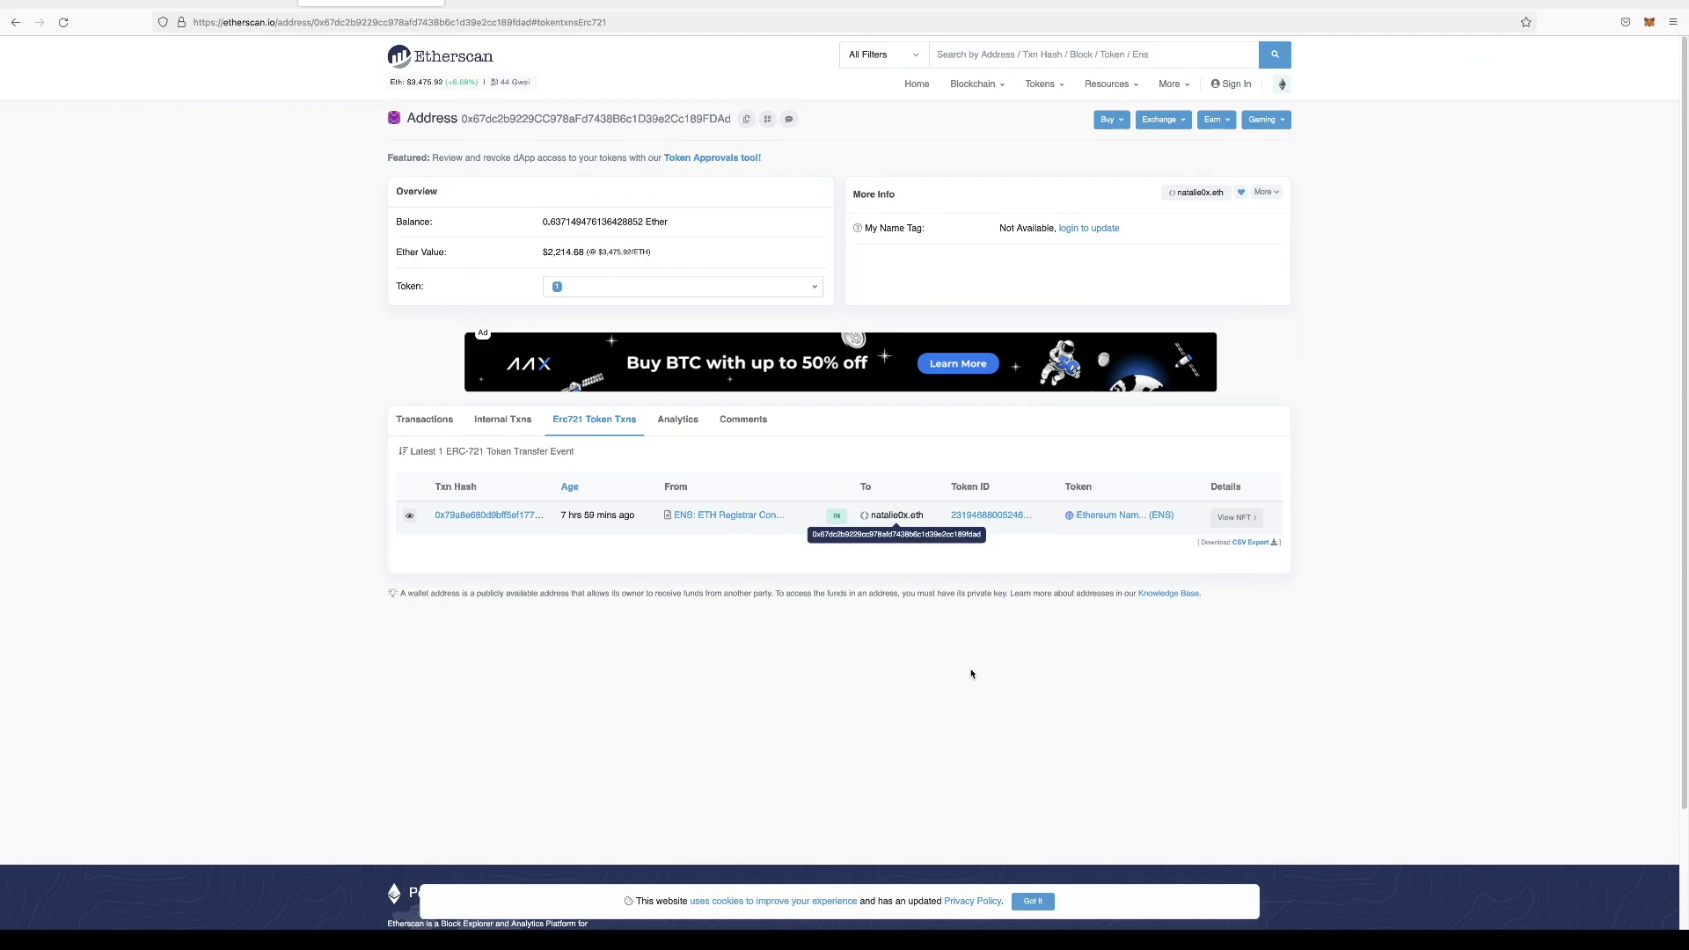
key(ctrl+shift+Tab)
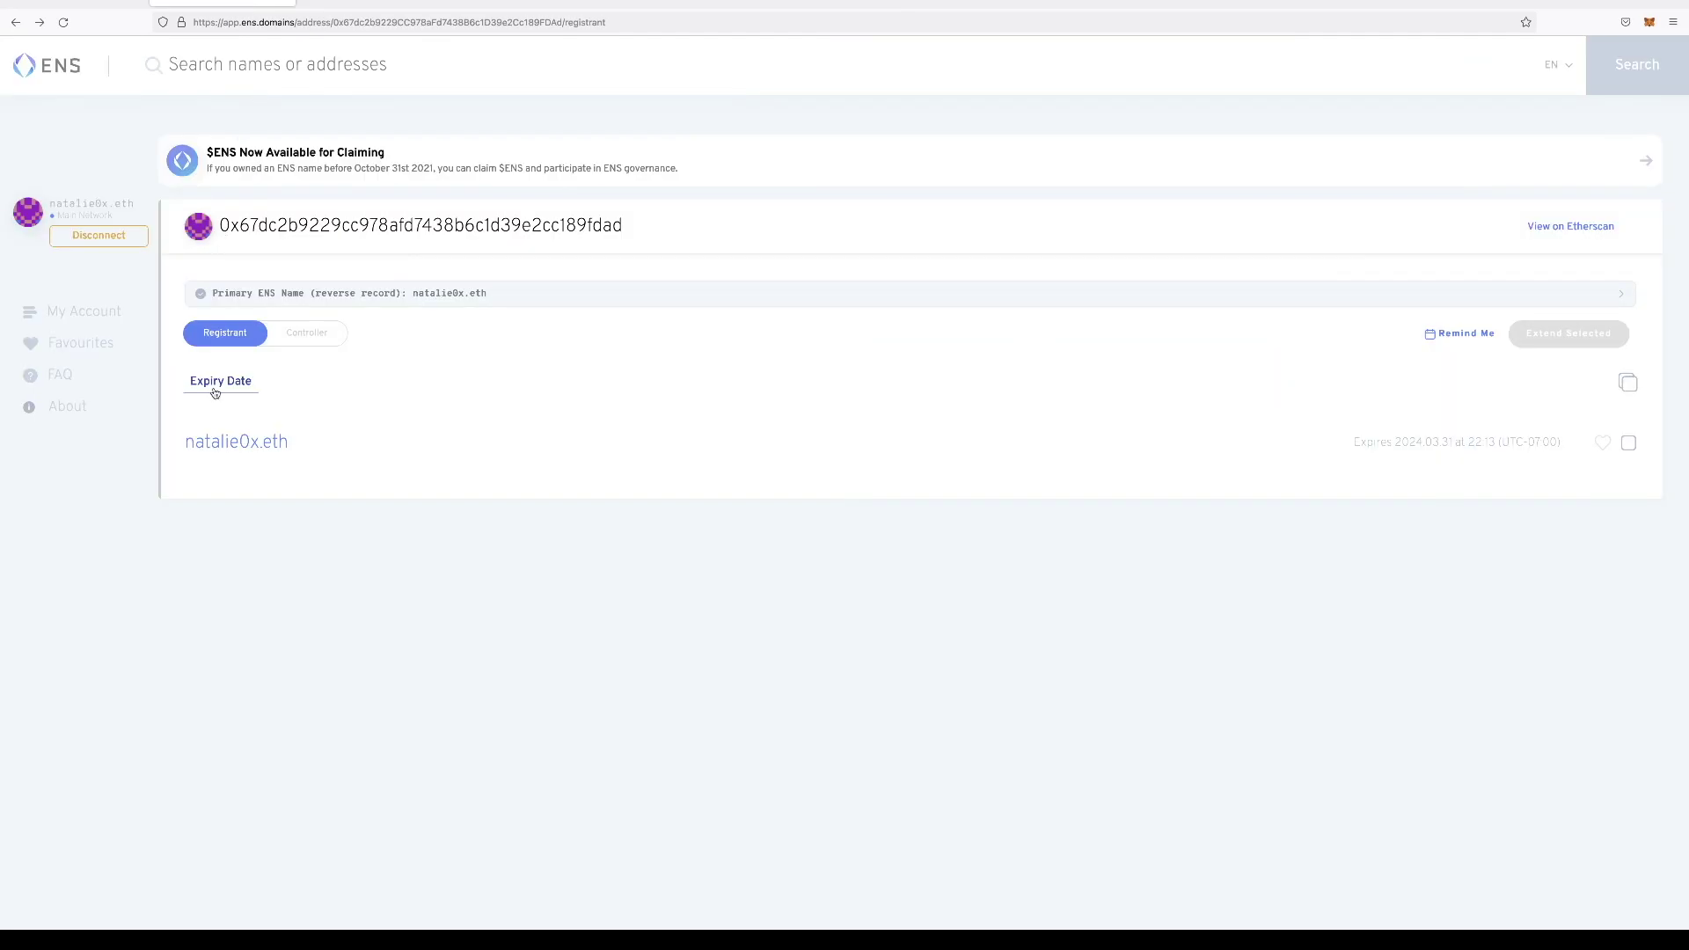
click(225, 443)
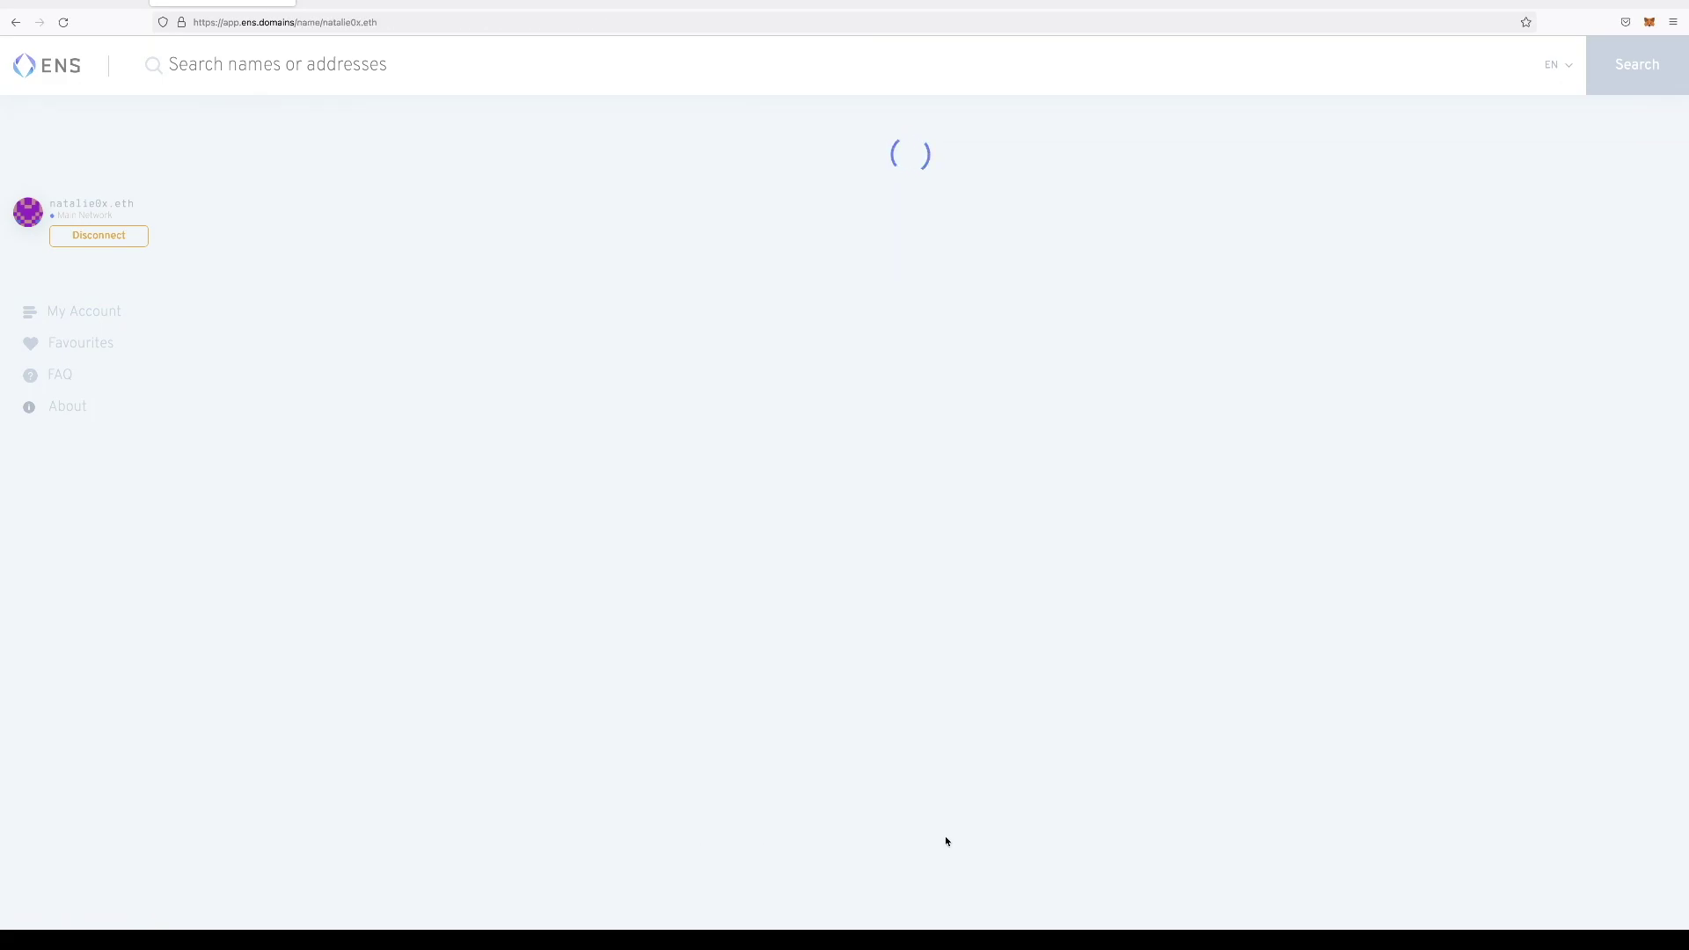
scroll(967, 844, down, 3)
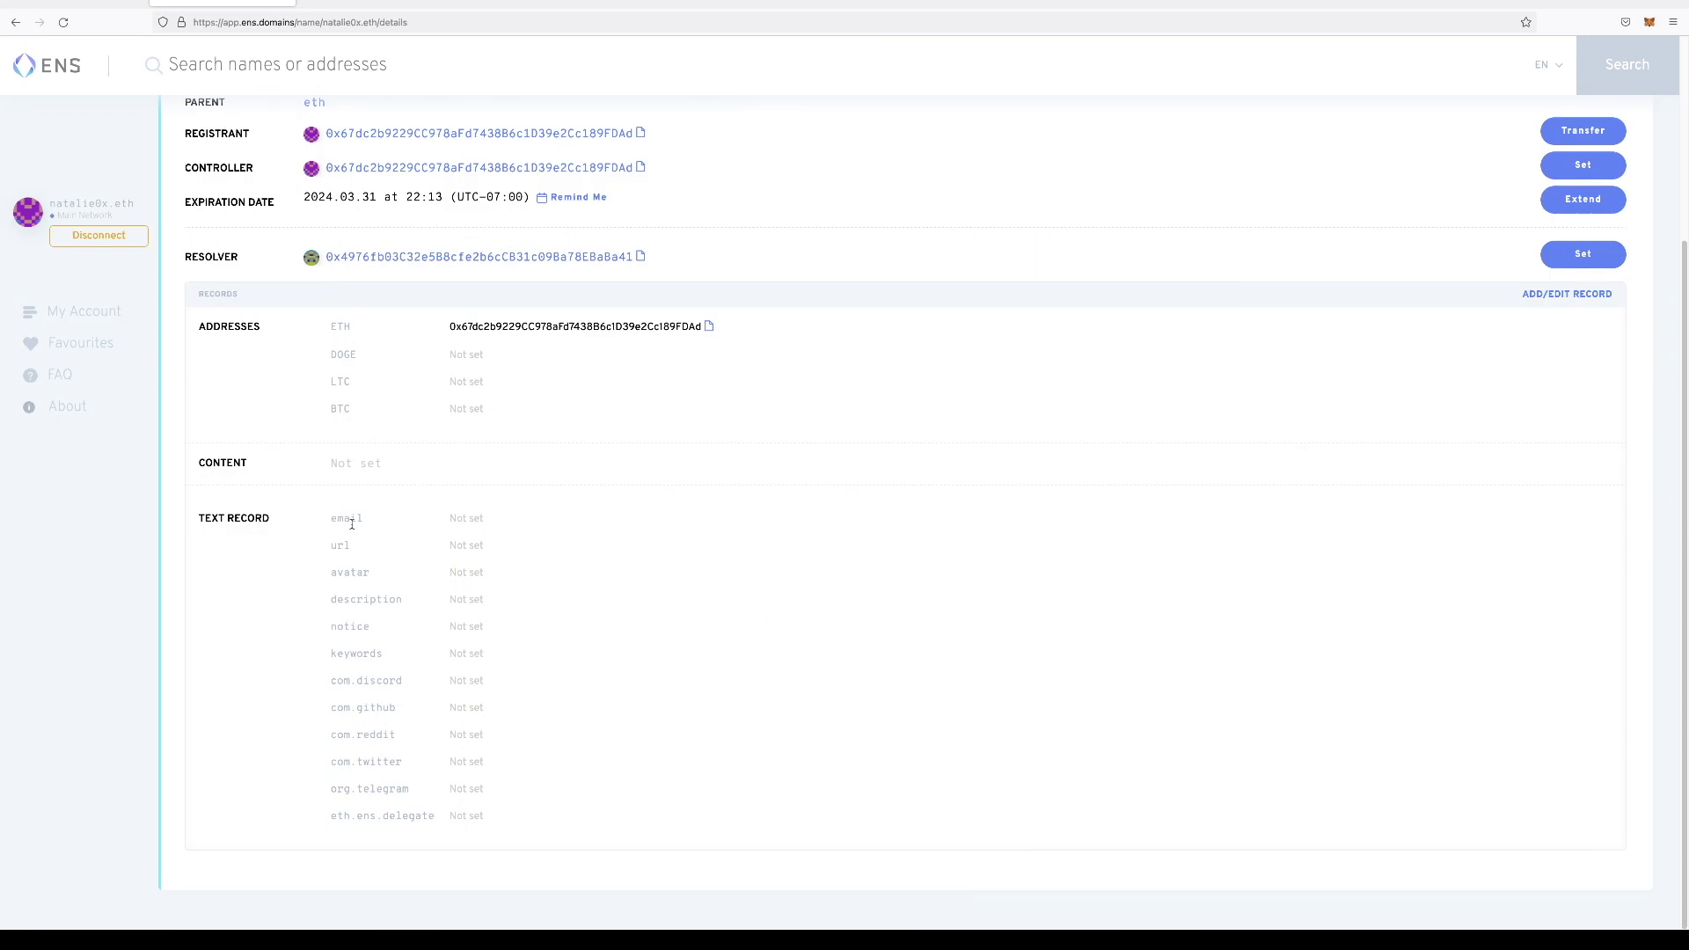
drag(331, 685, 430, 790)
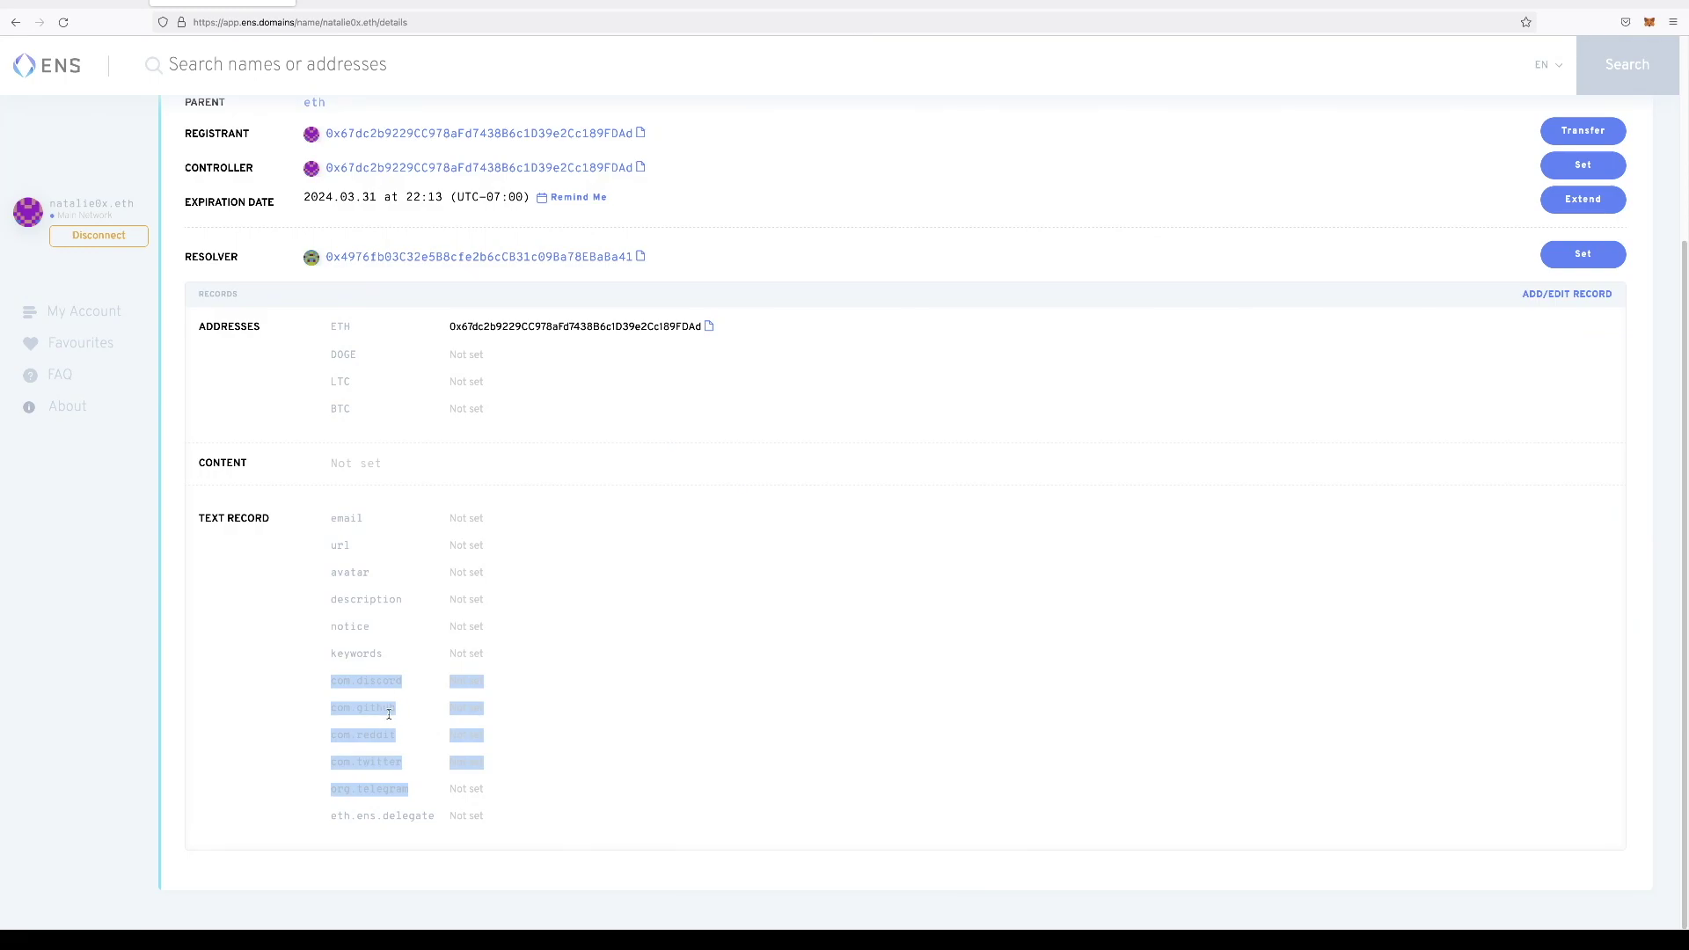
click(565, 780)
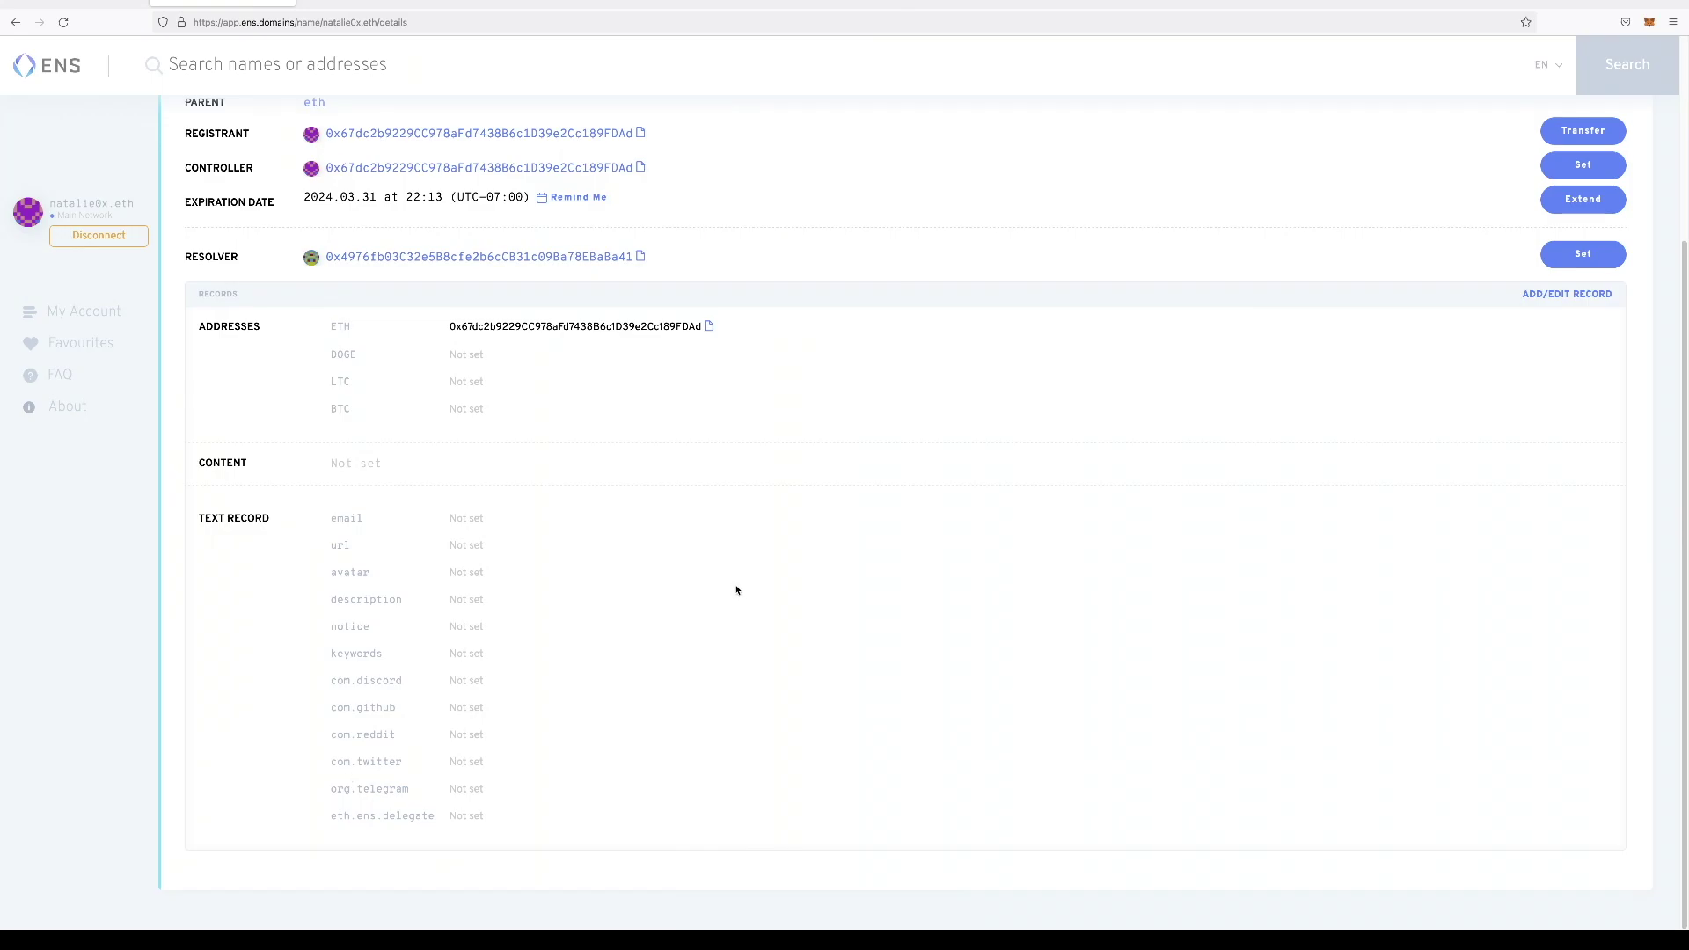
scroll(756, 695, up, 2)
scroll(882, 724, down, 2)
scroll(690, 695, up, 3)
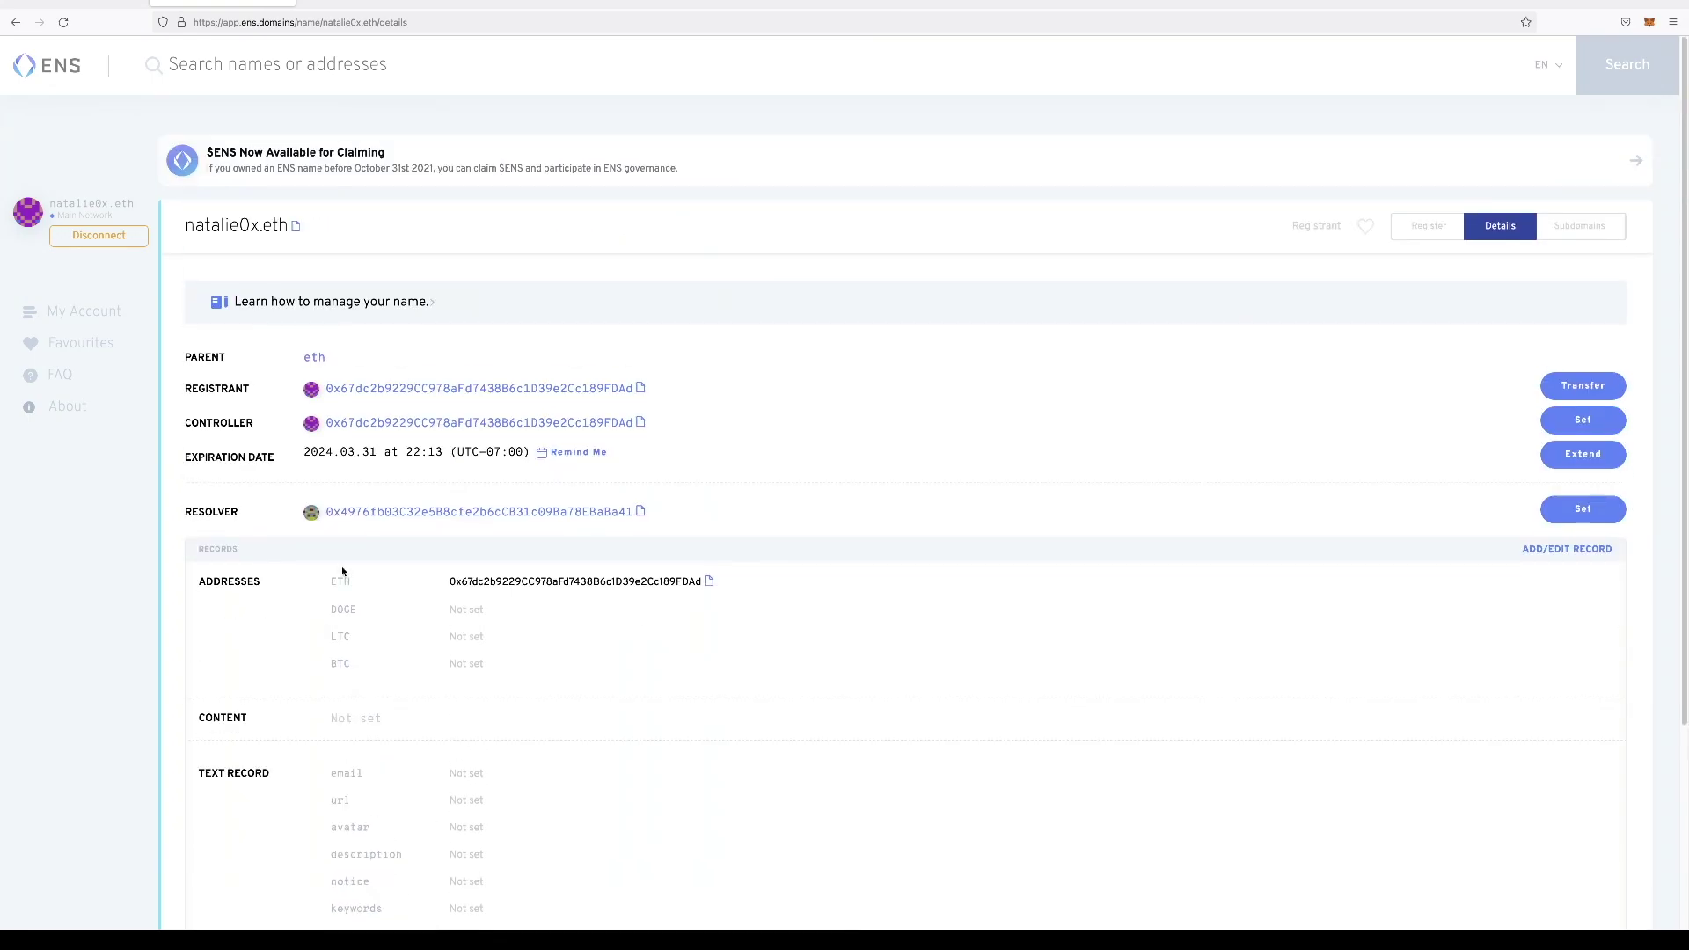
Search OpenSea for natalie.eth and open its item page.
click(96, 317)
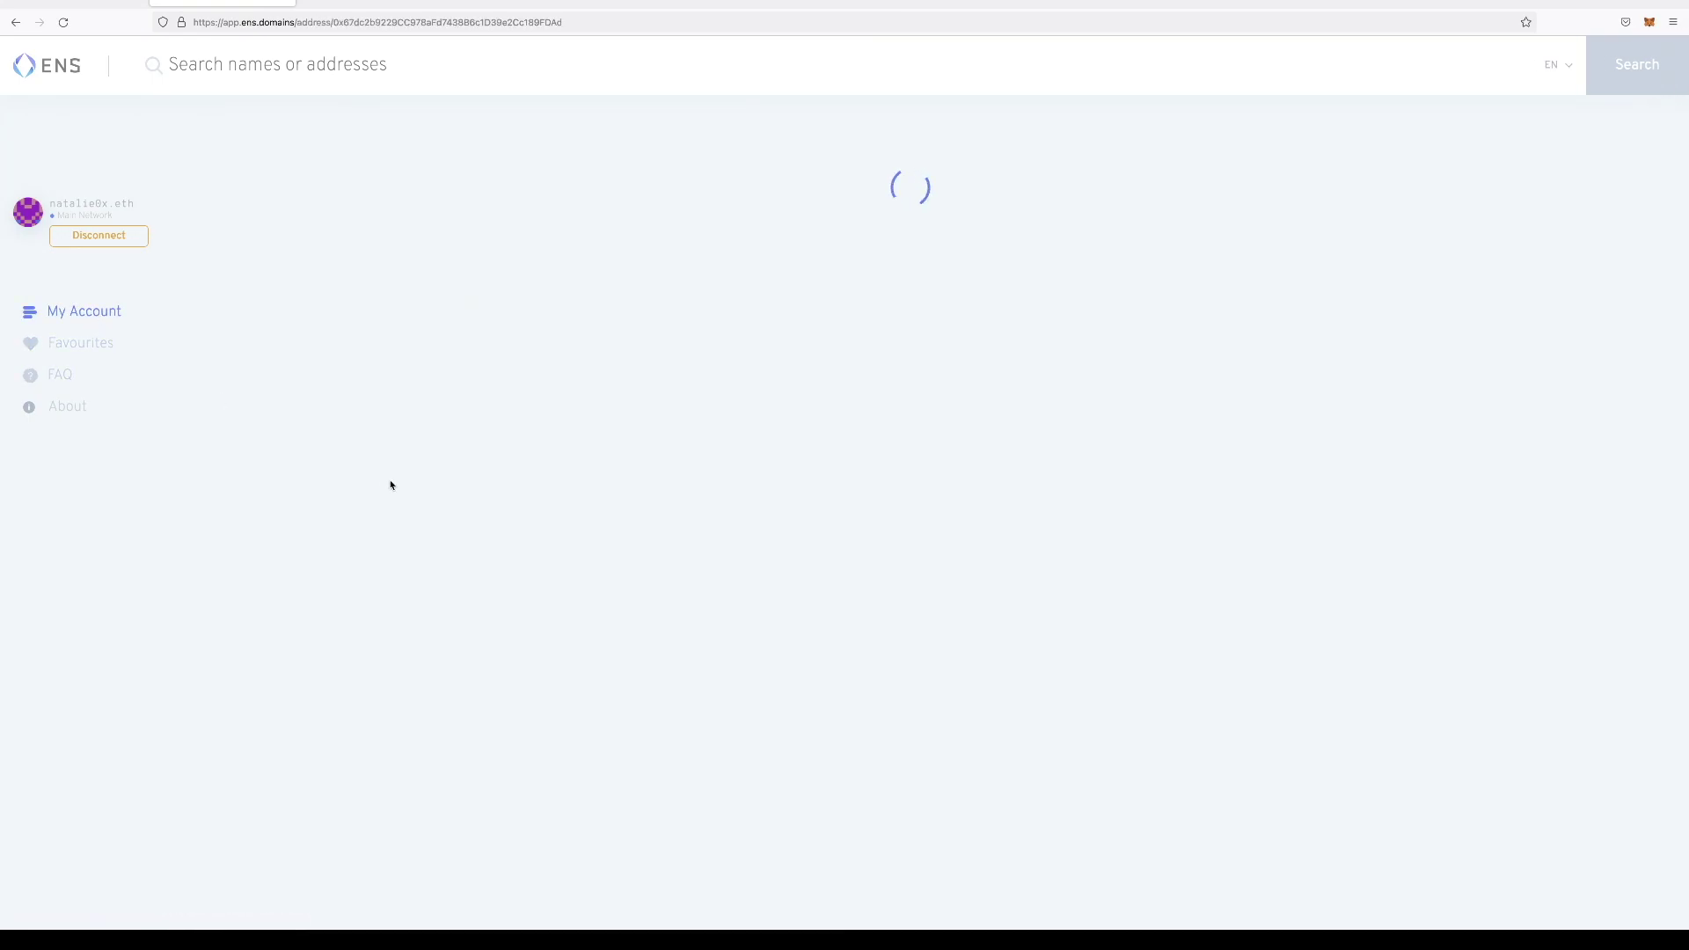
key(ctrl+Tab)
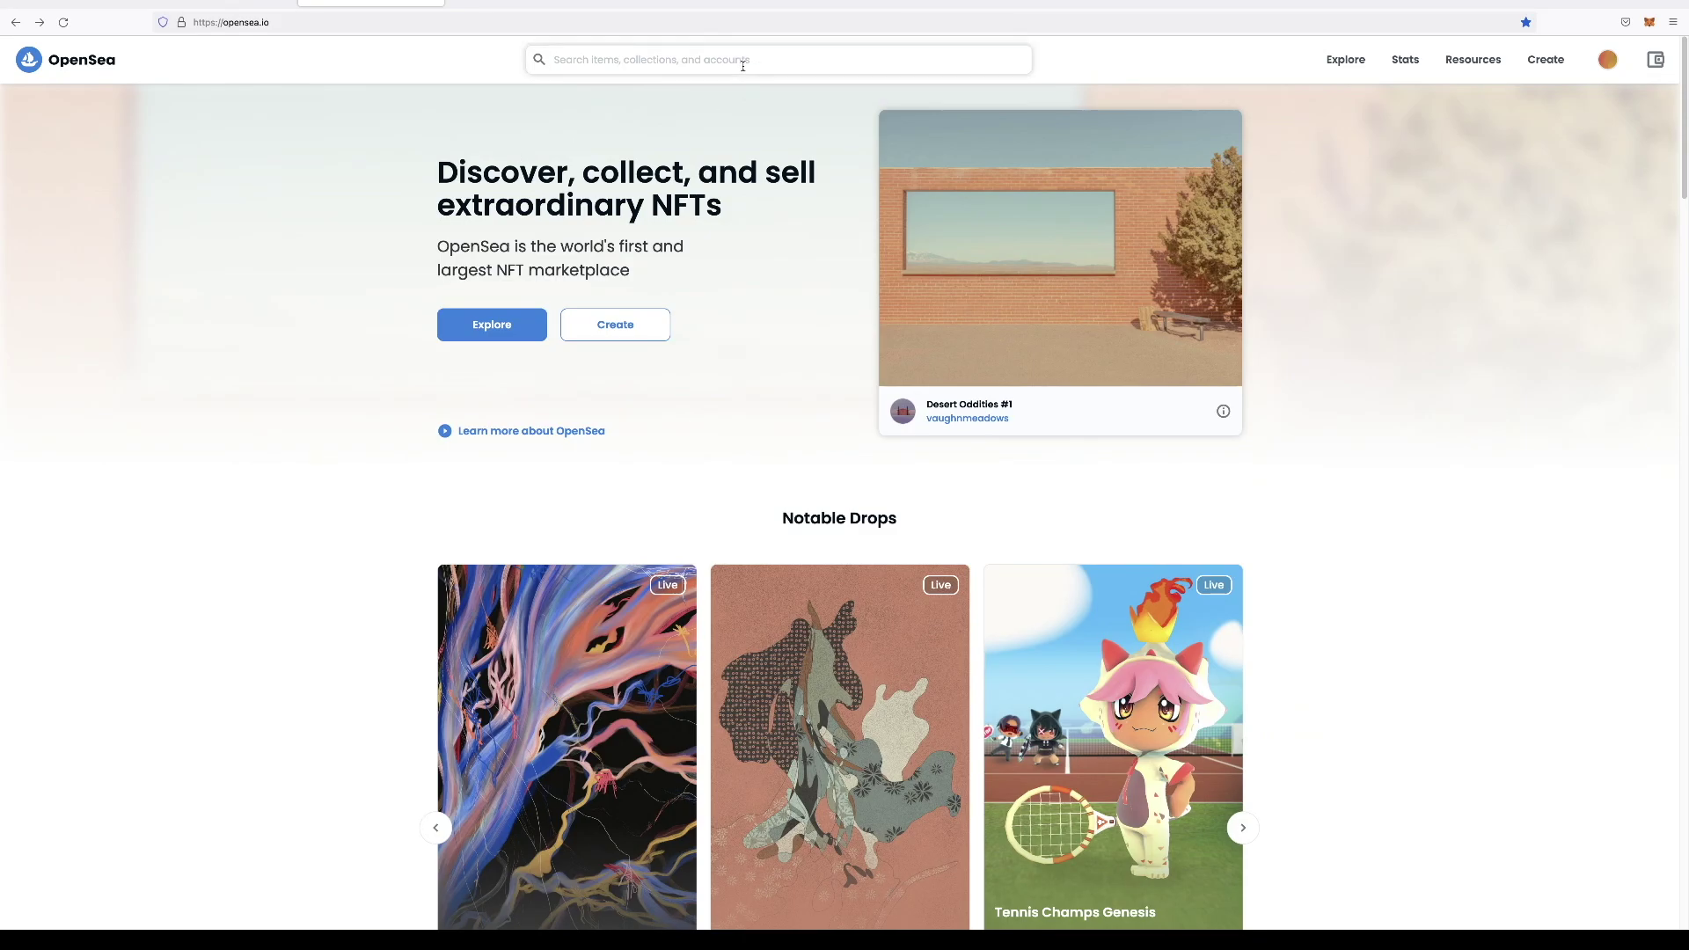
text(alie.e)
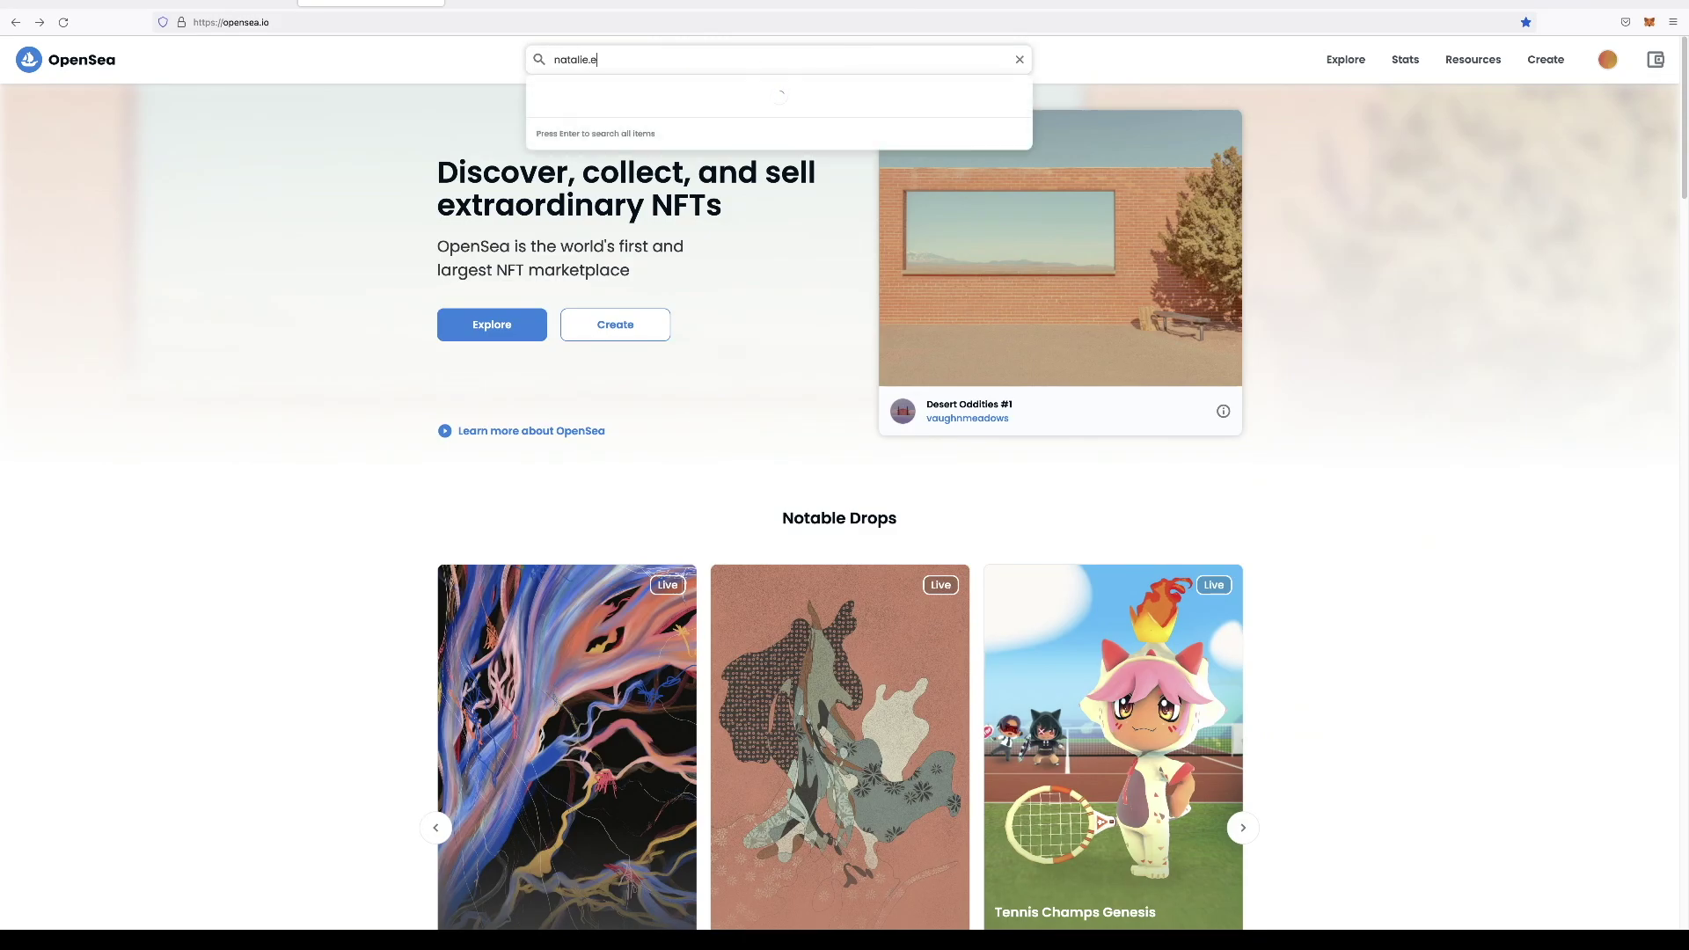
text(th)
key(Return)
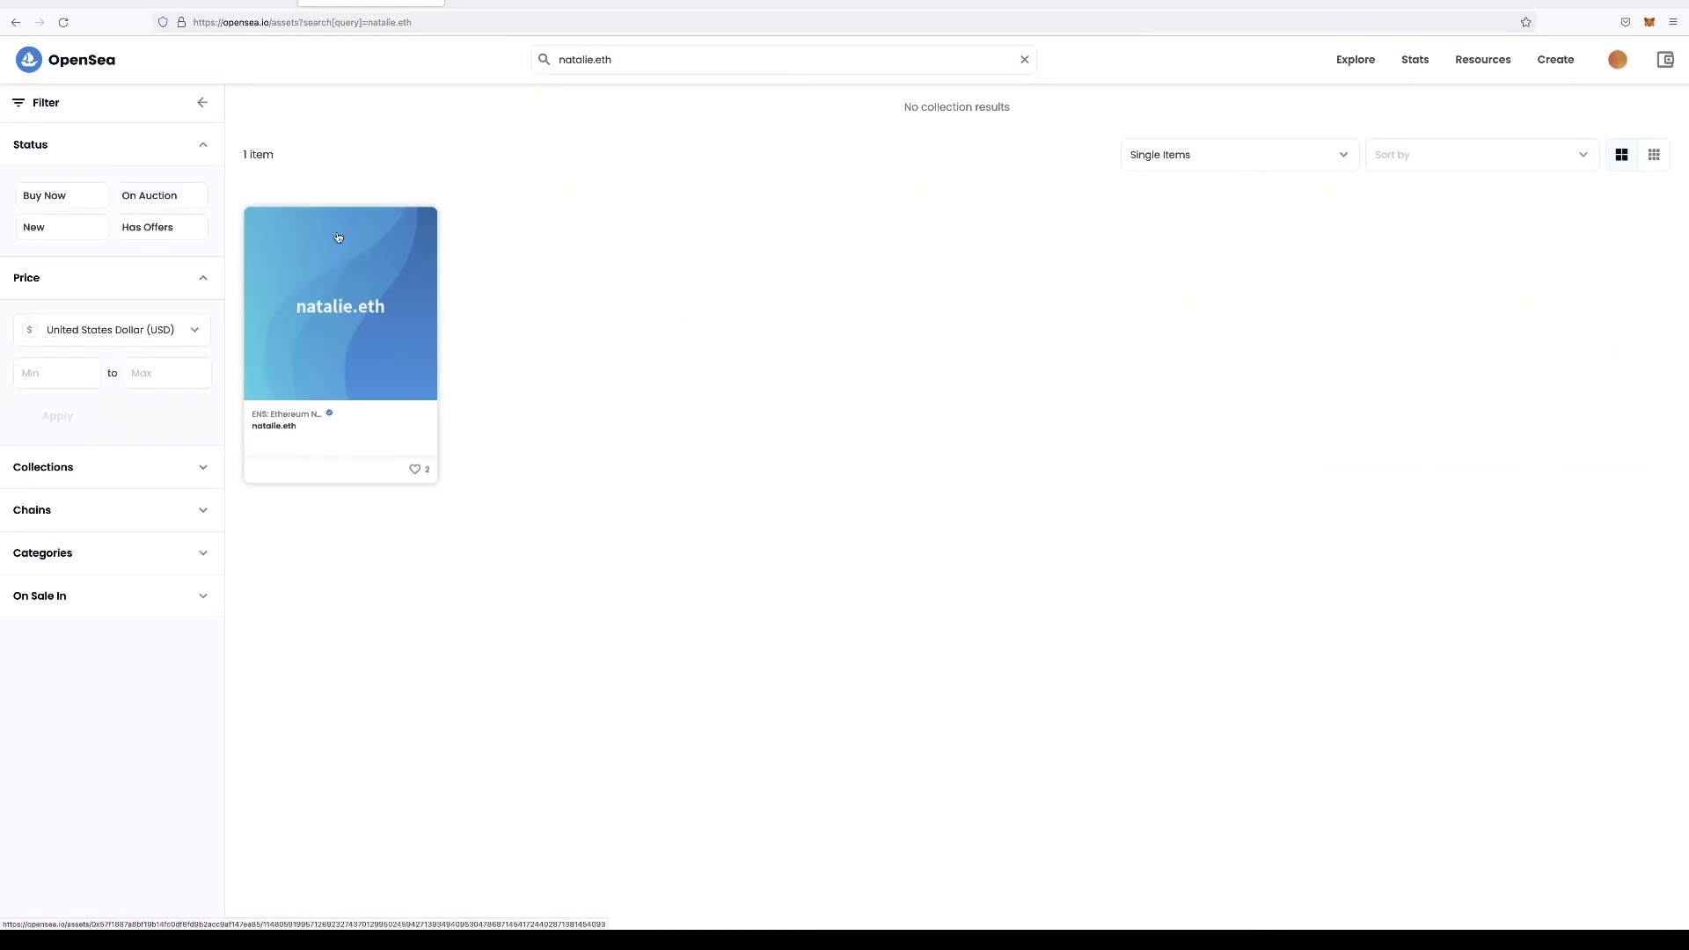
click(338, 238)
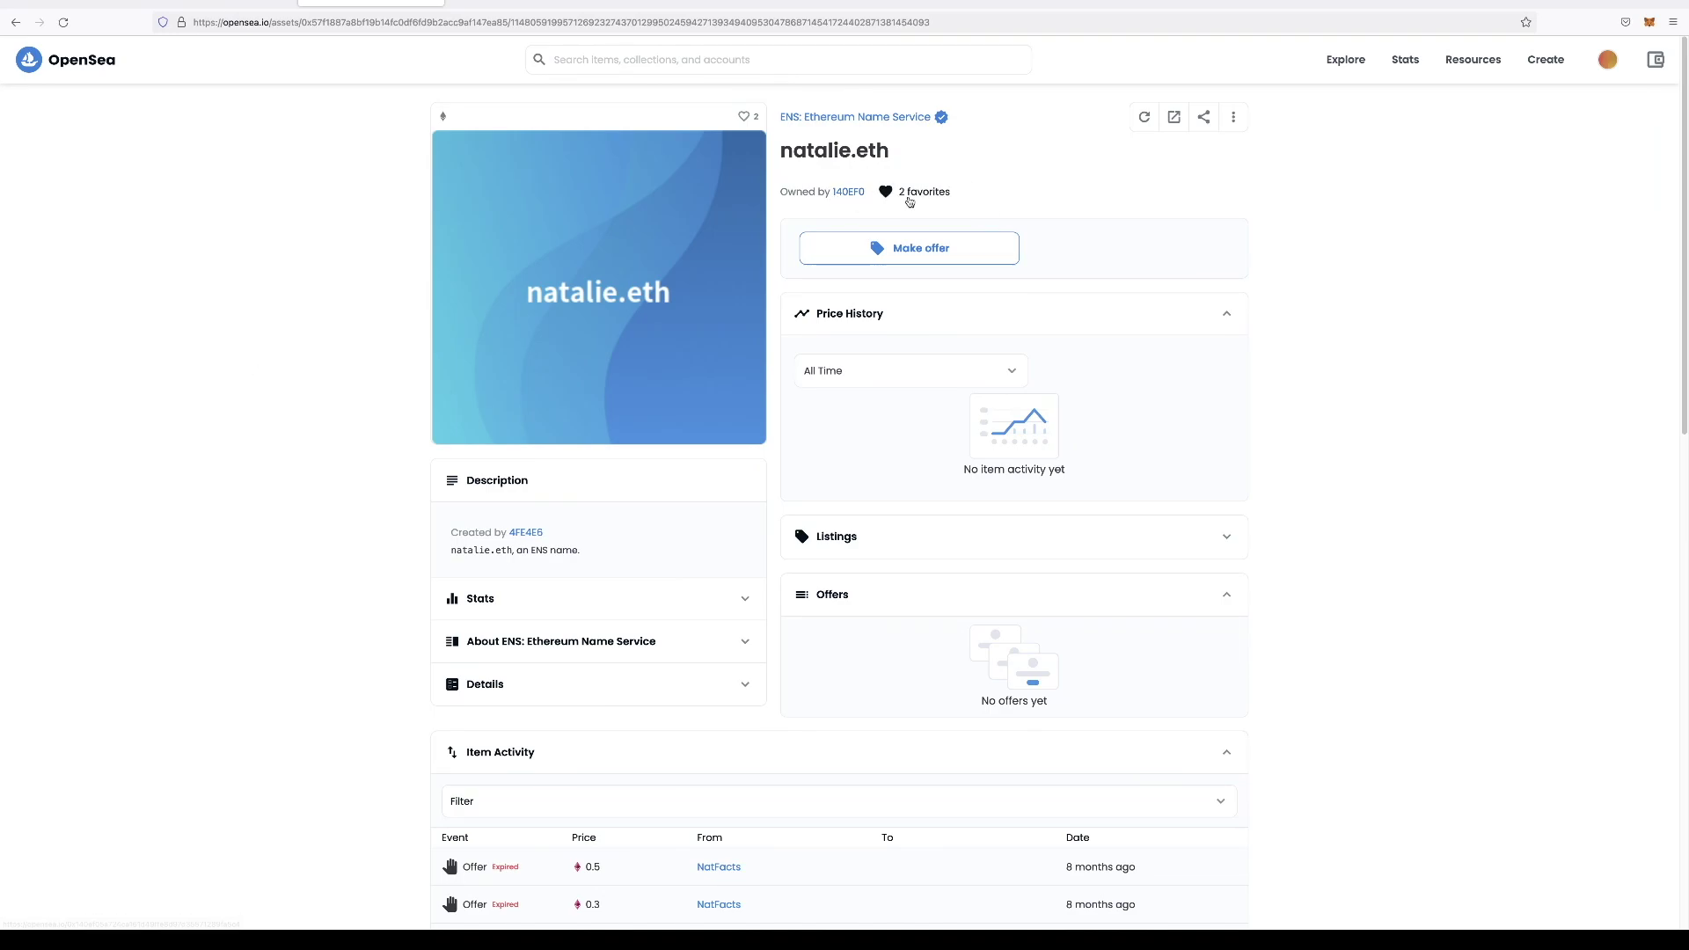
Browse the natalie.eth item's owner, favorites, price history, offers and activity.
scroll(212, 580, down, 2)
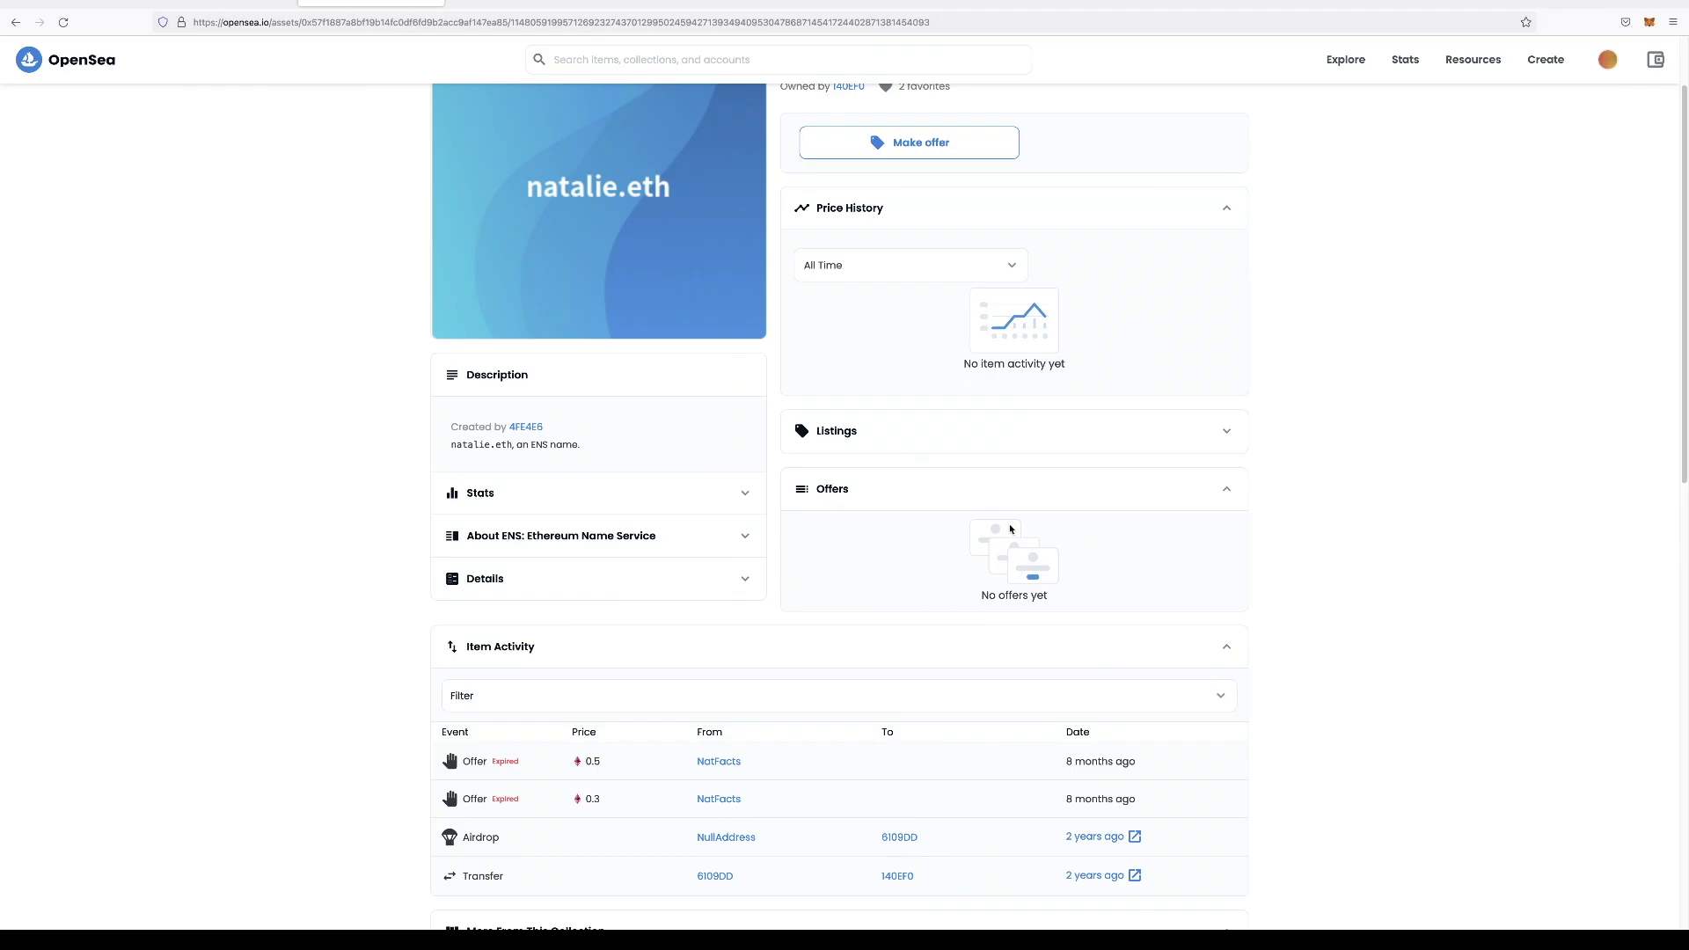
scroll(1304, 622, up, 2)
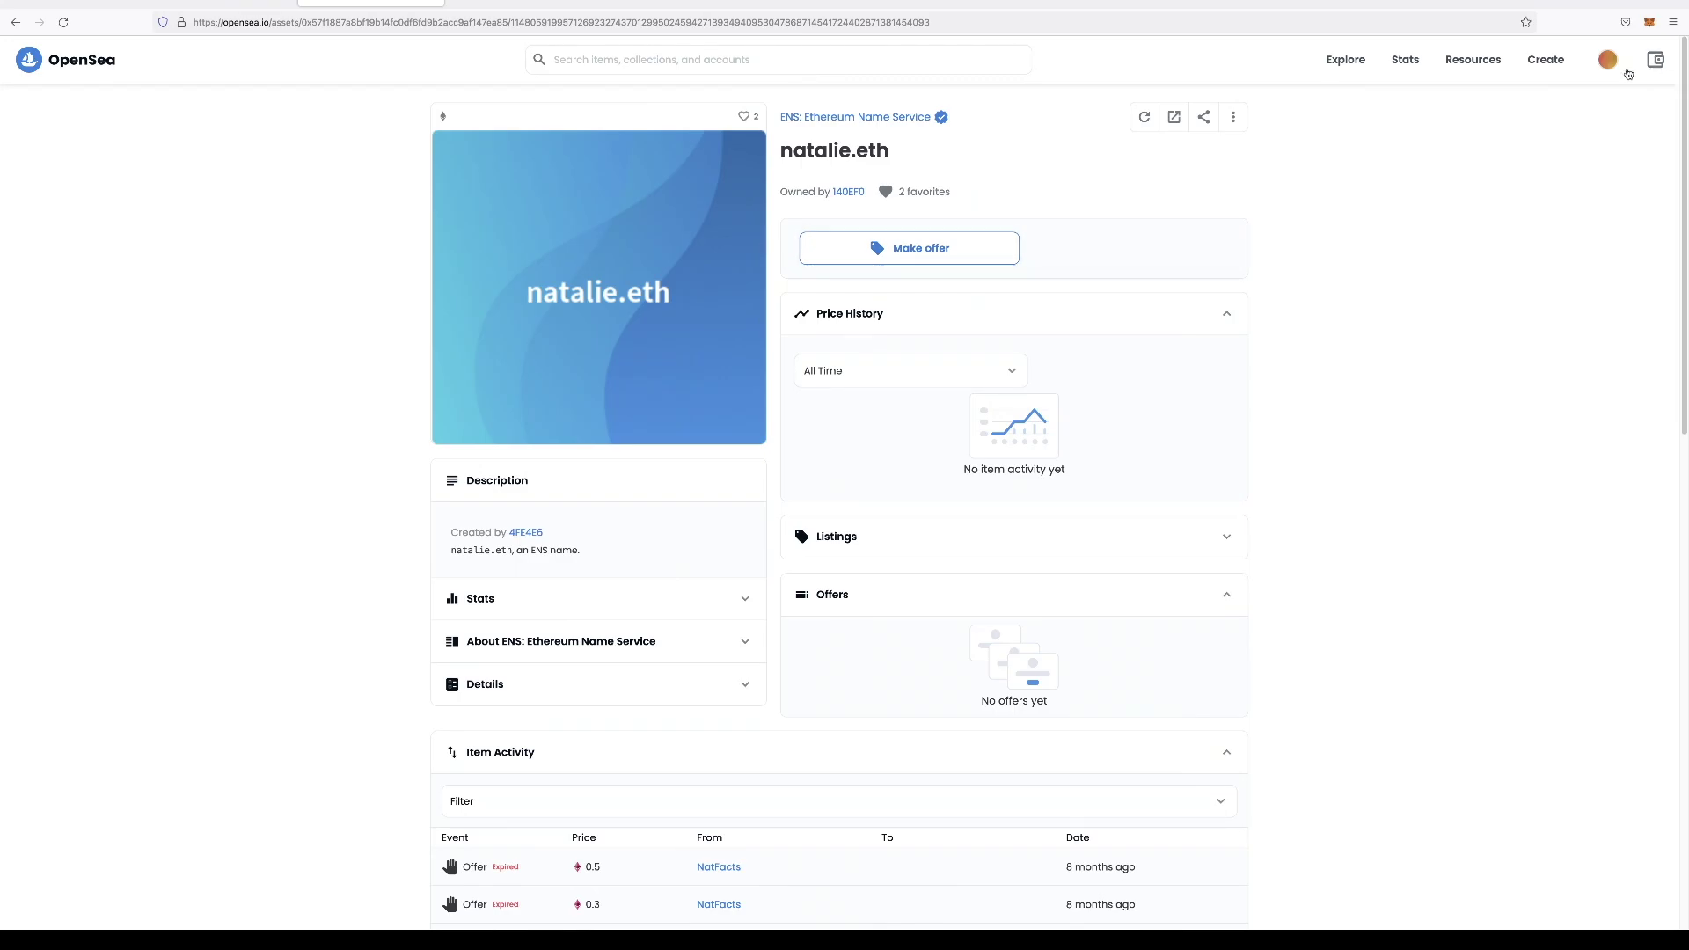
mouse_move(1601, 60)
scroll(1489, 803, down, 2)
scroll(1489, 802, up, 2)
key(ctrl+shift+Tab)
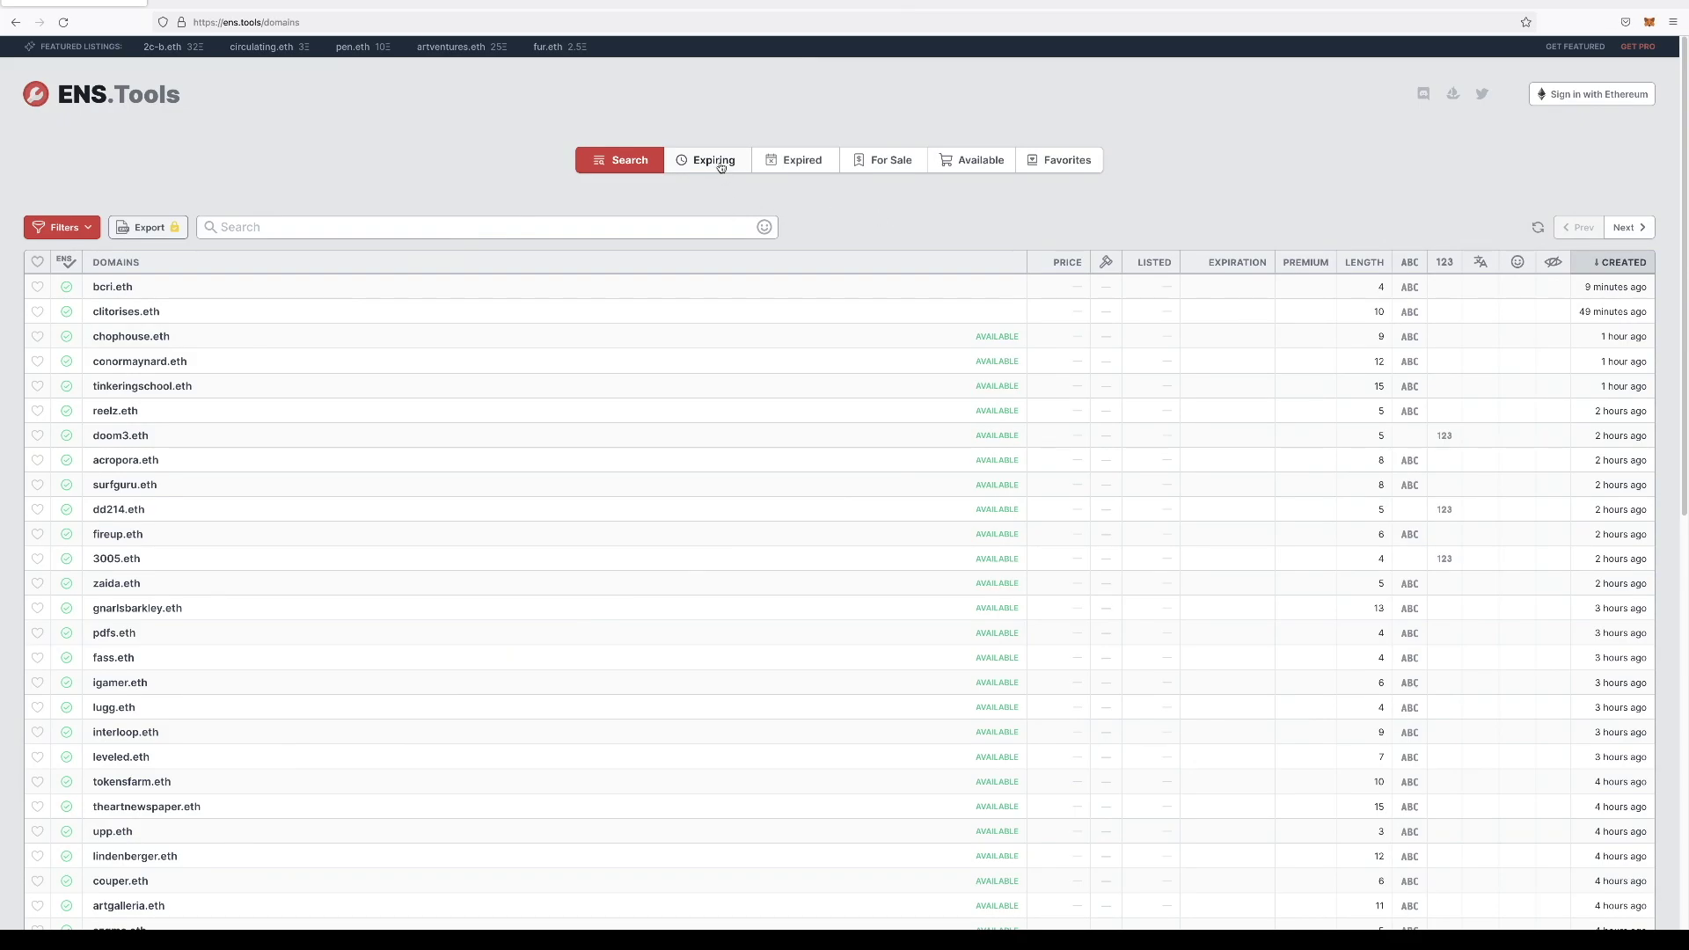
click(778, 165)
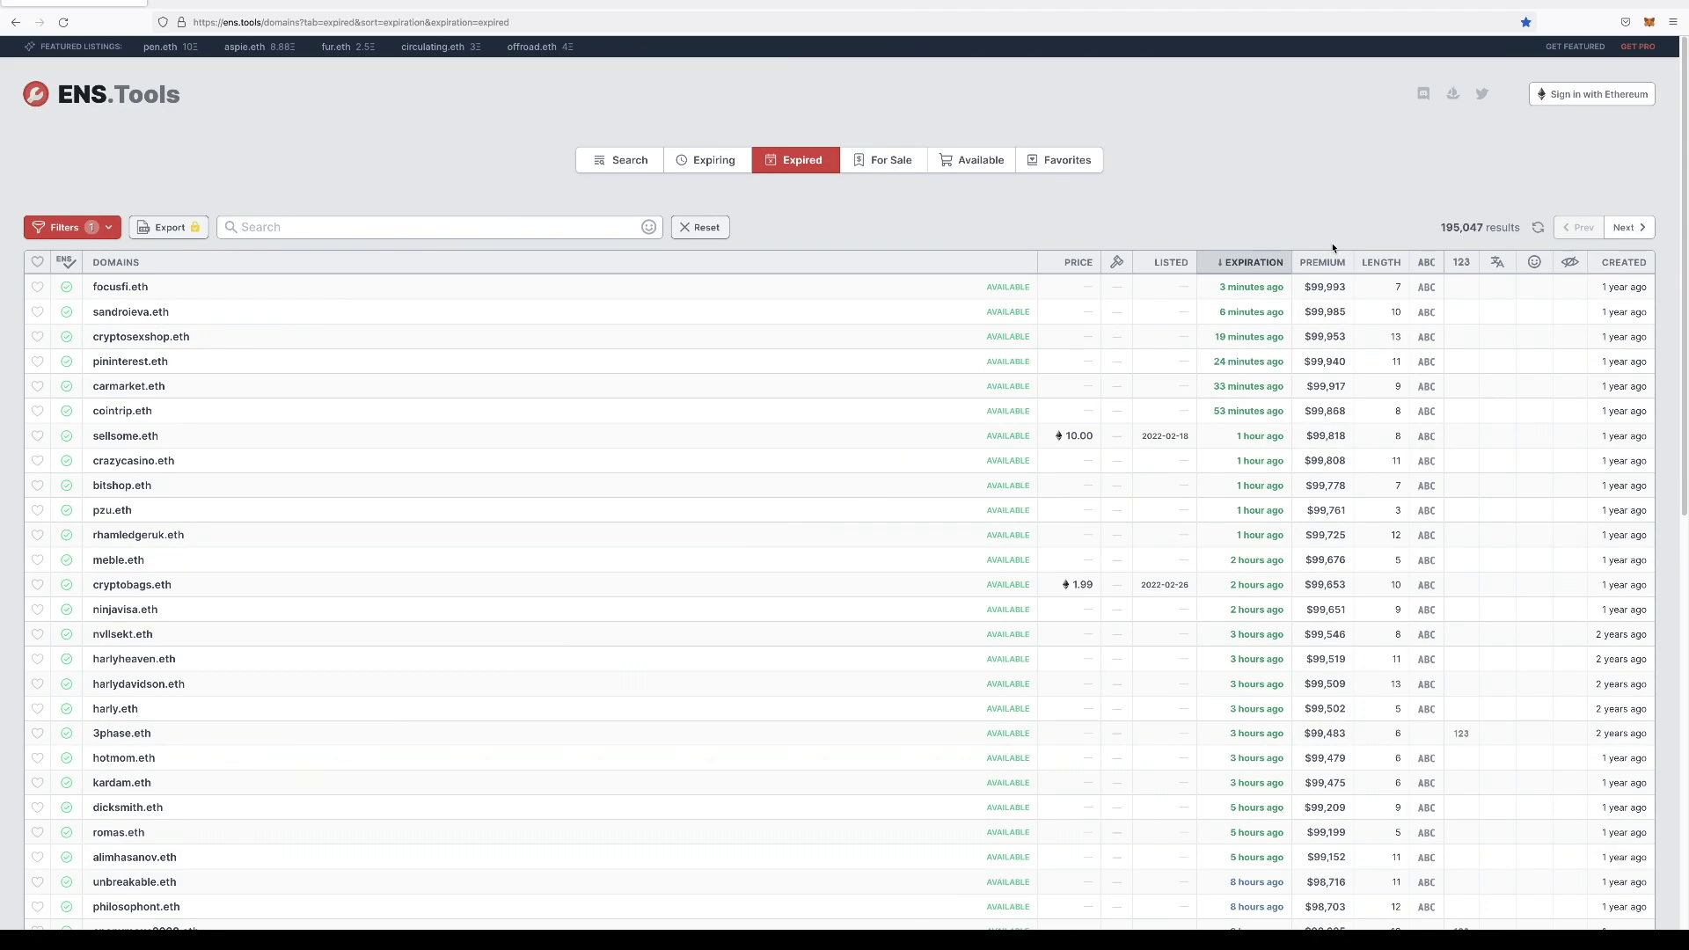
Scroll through ENS.Tools' expired domains table.
mouse_move(1221, 290)
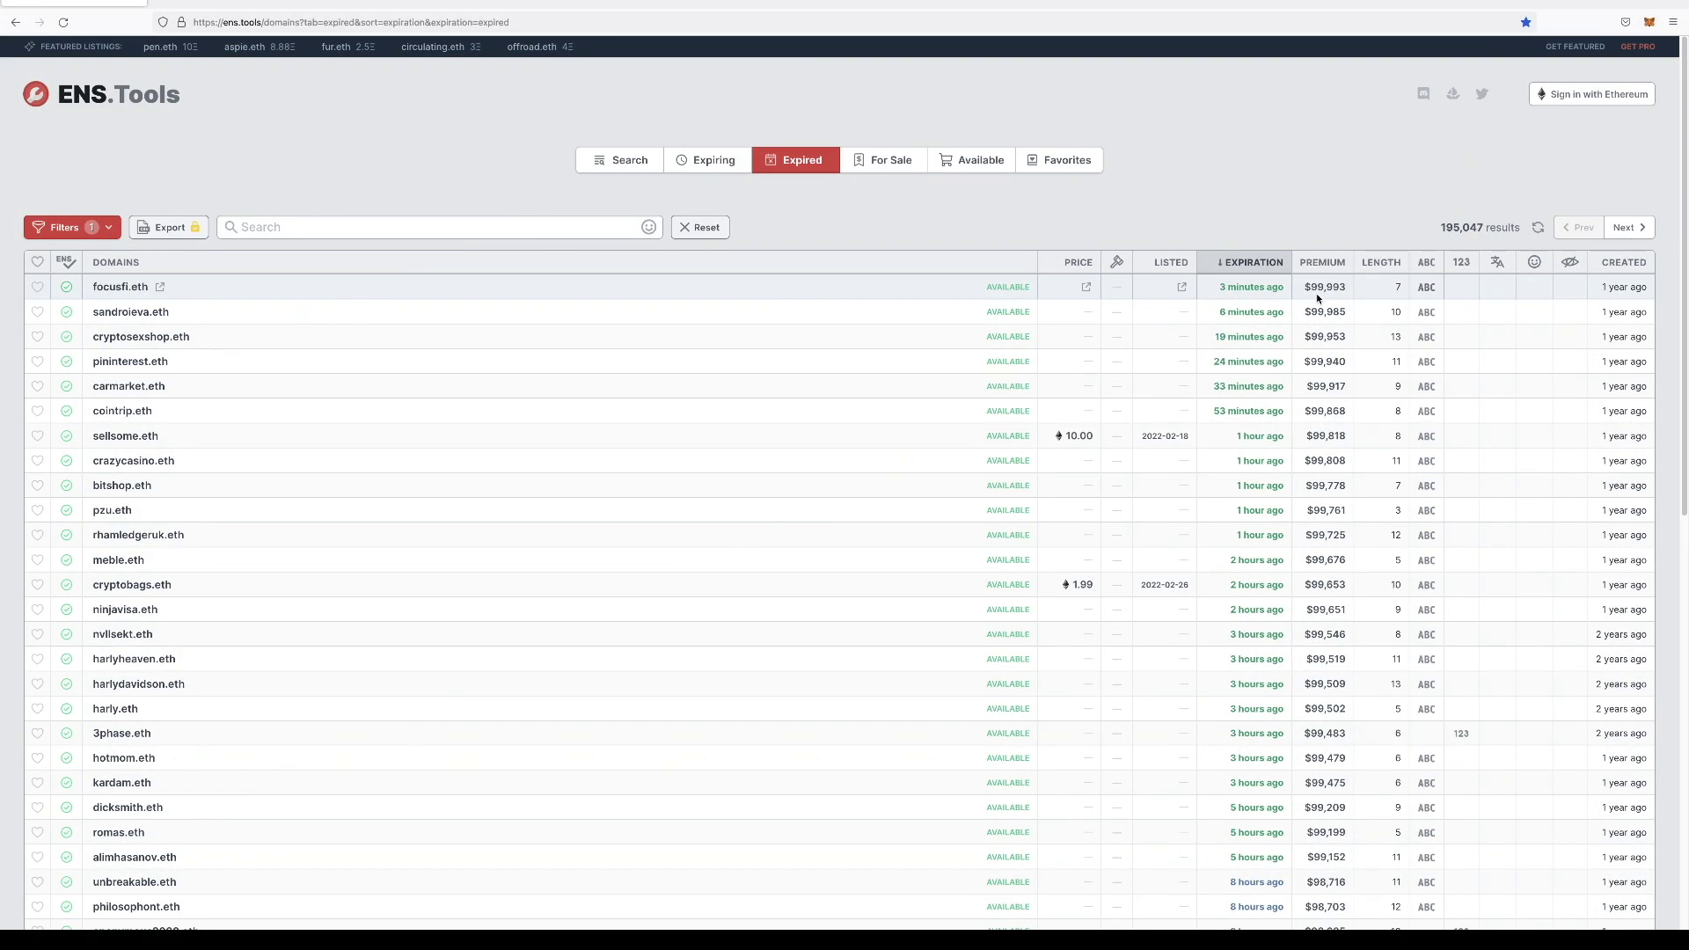
scroll(1331, 488, down, 1)
scroll(1331, 488, down, 8)
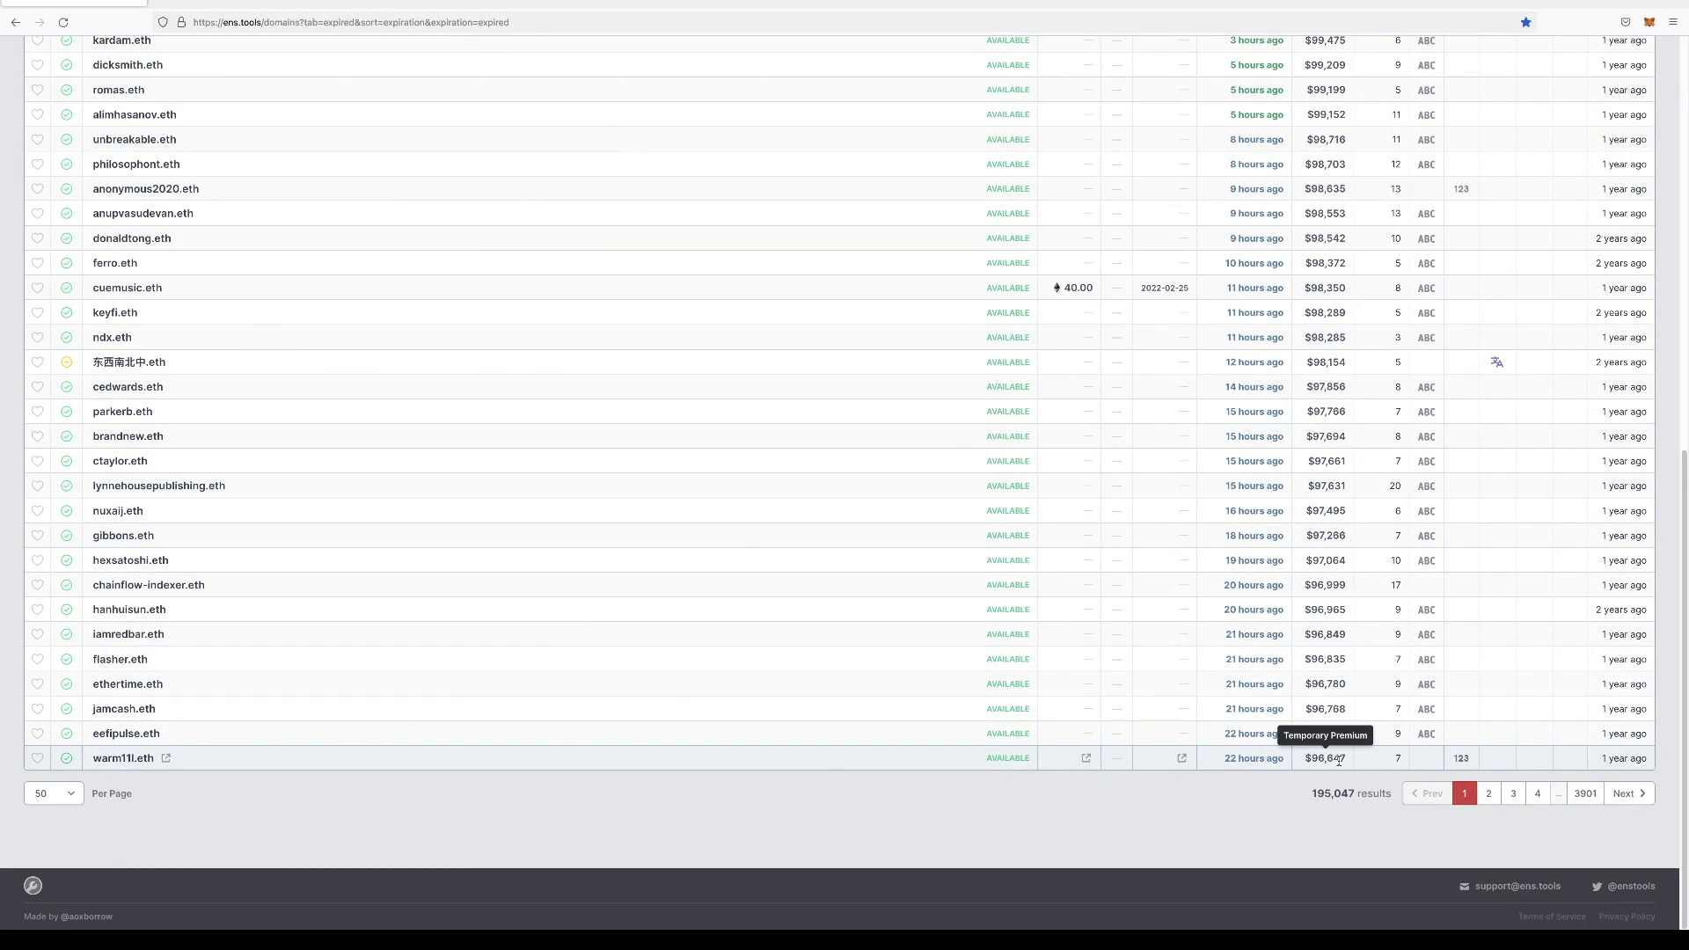
scroll(836, 783, up, 4)
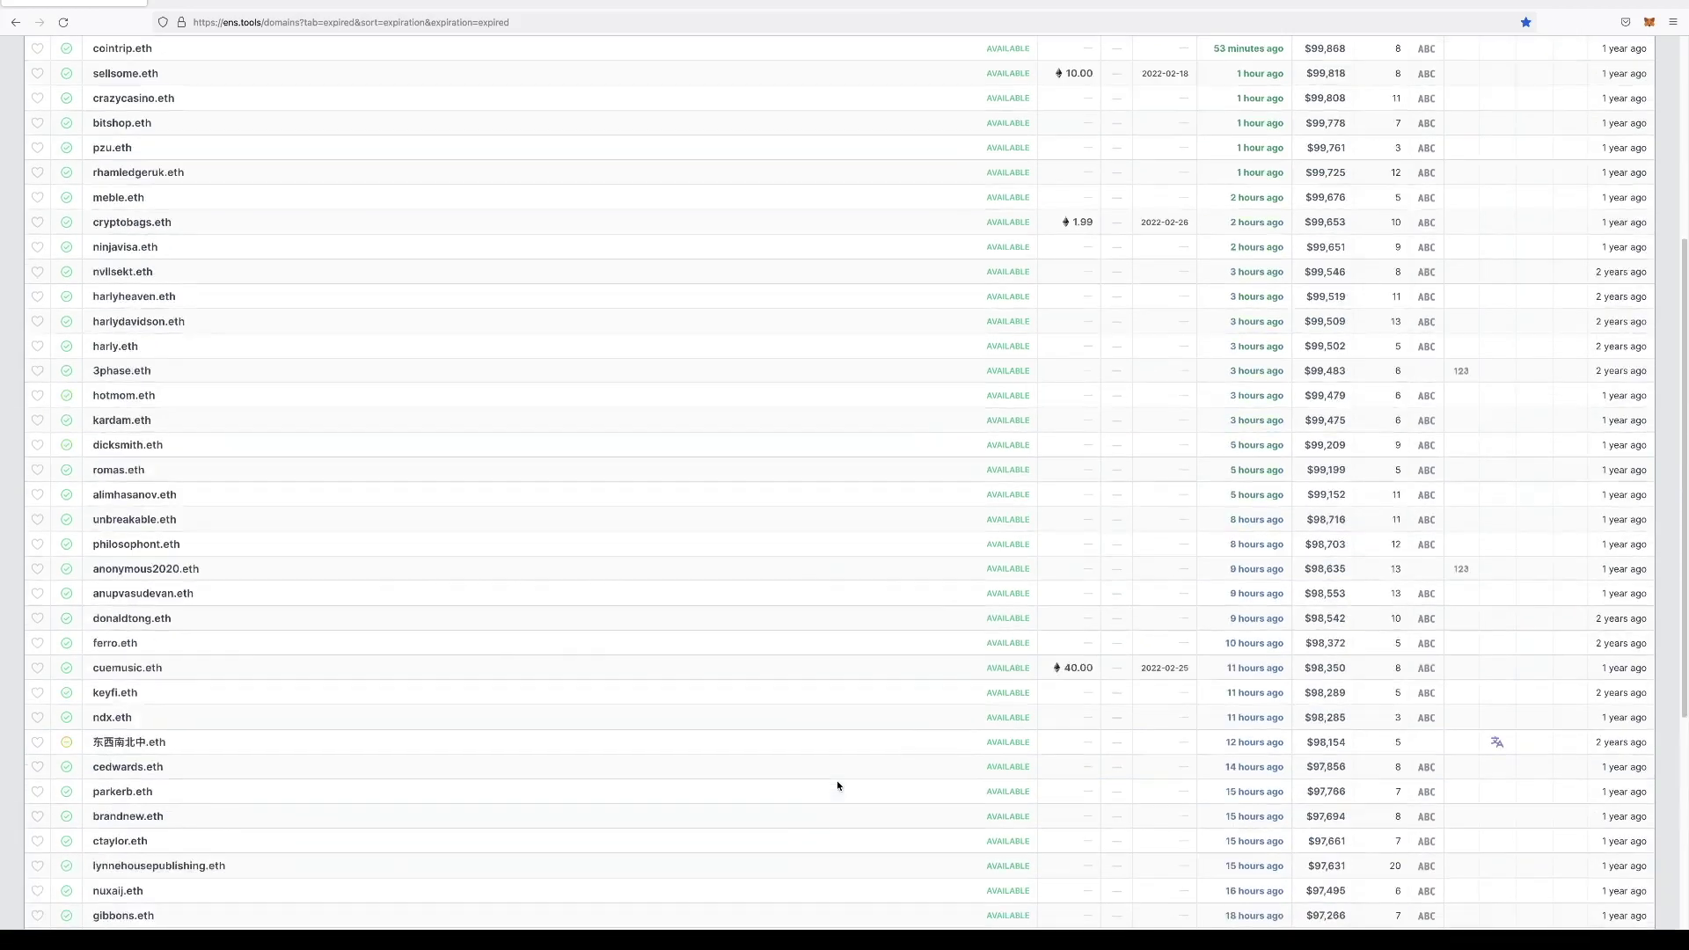
scroll(836, 781, up, 4)
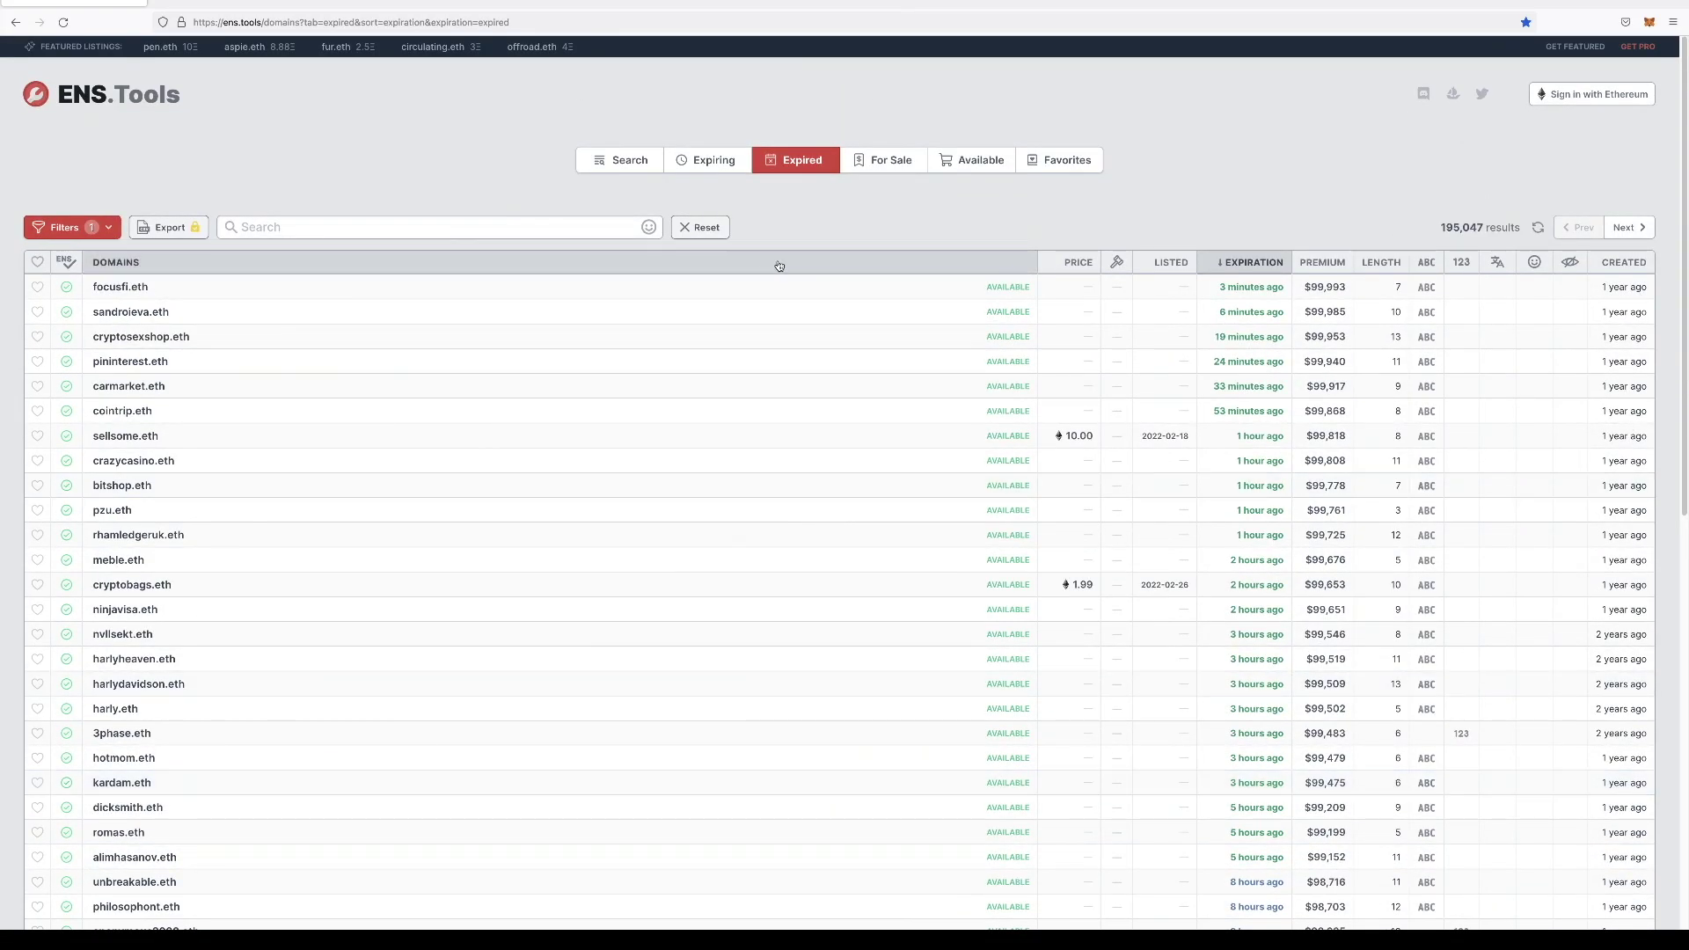
List the 6,077 domains expiring within 90 days, soonest first, and scroll through them.
click(697, 161)
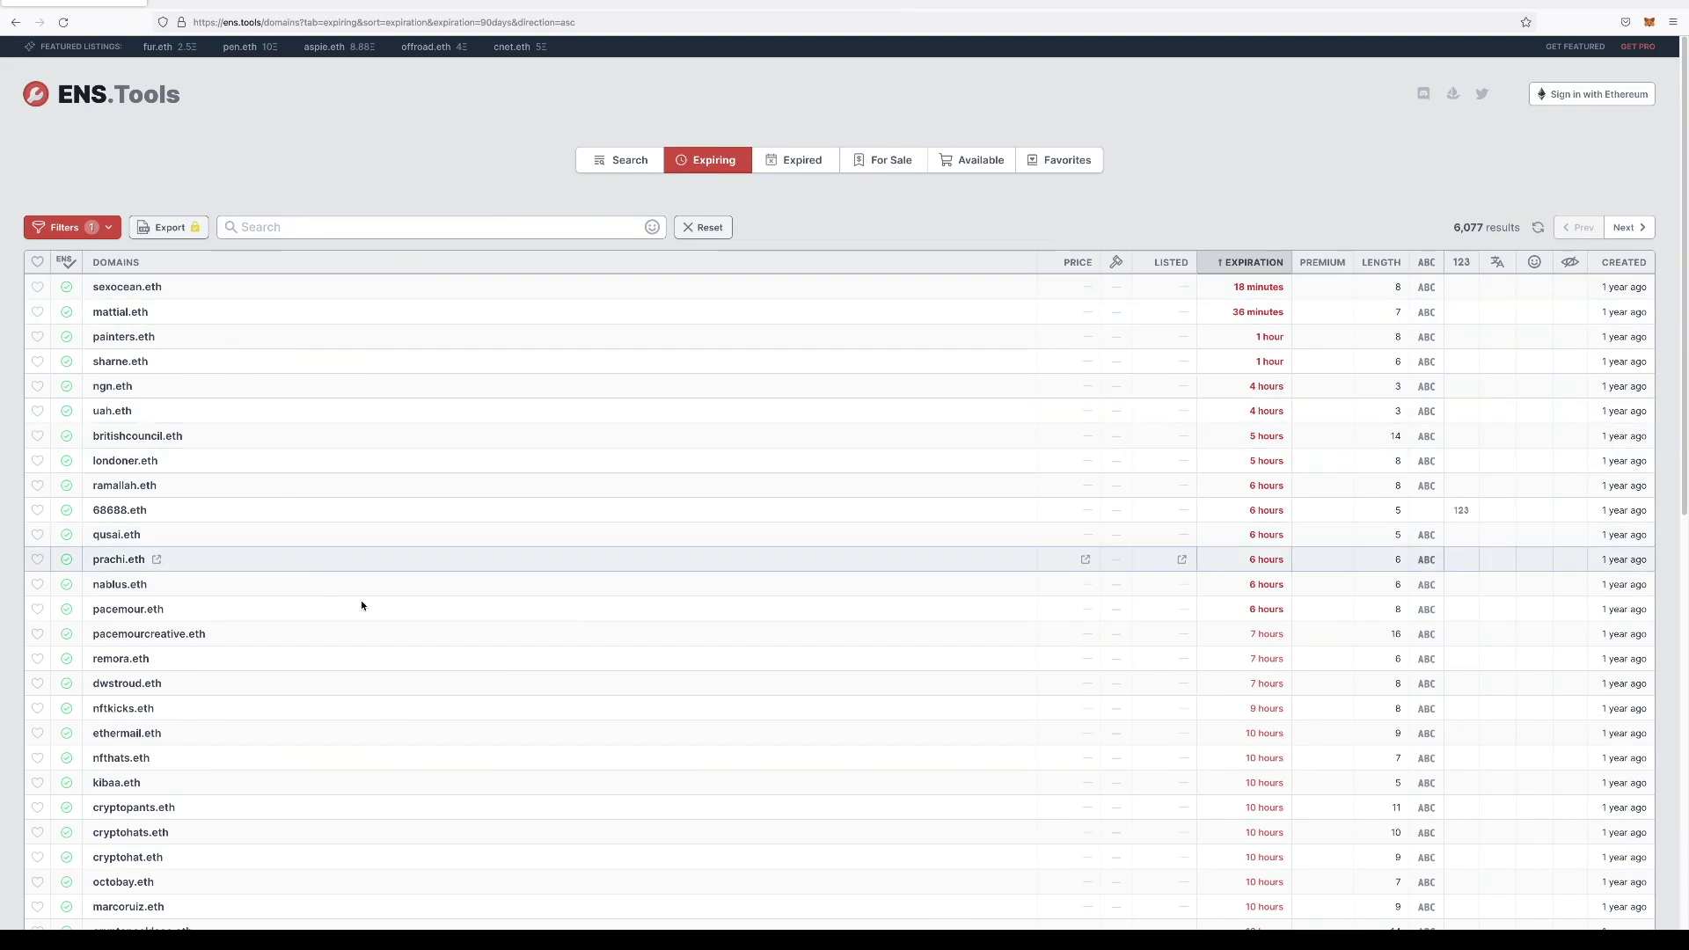
scroll(403, 635, down, 1)
scroll(396, 651, down, 3)
scroll(396, 657, up, 4)
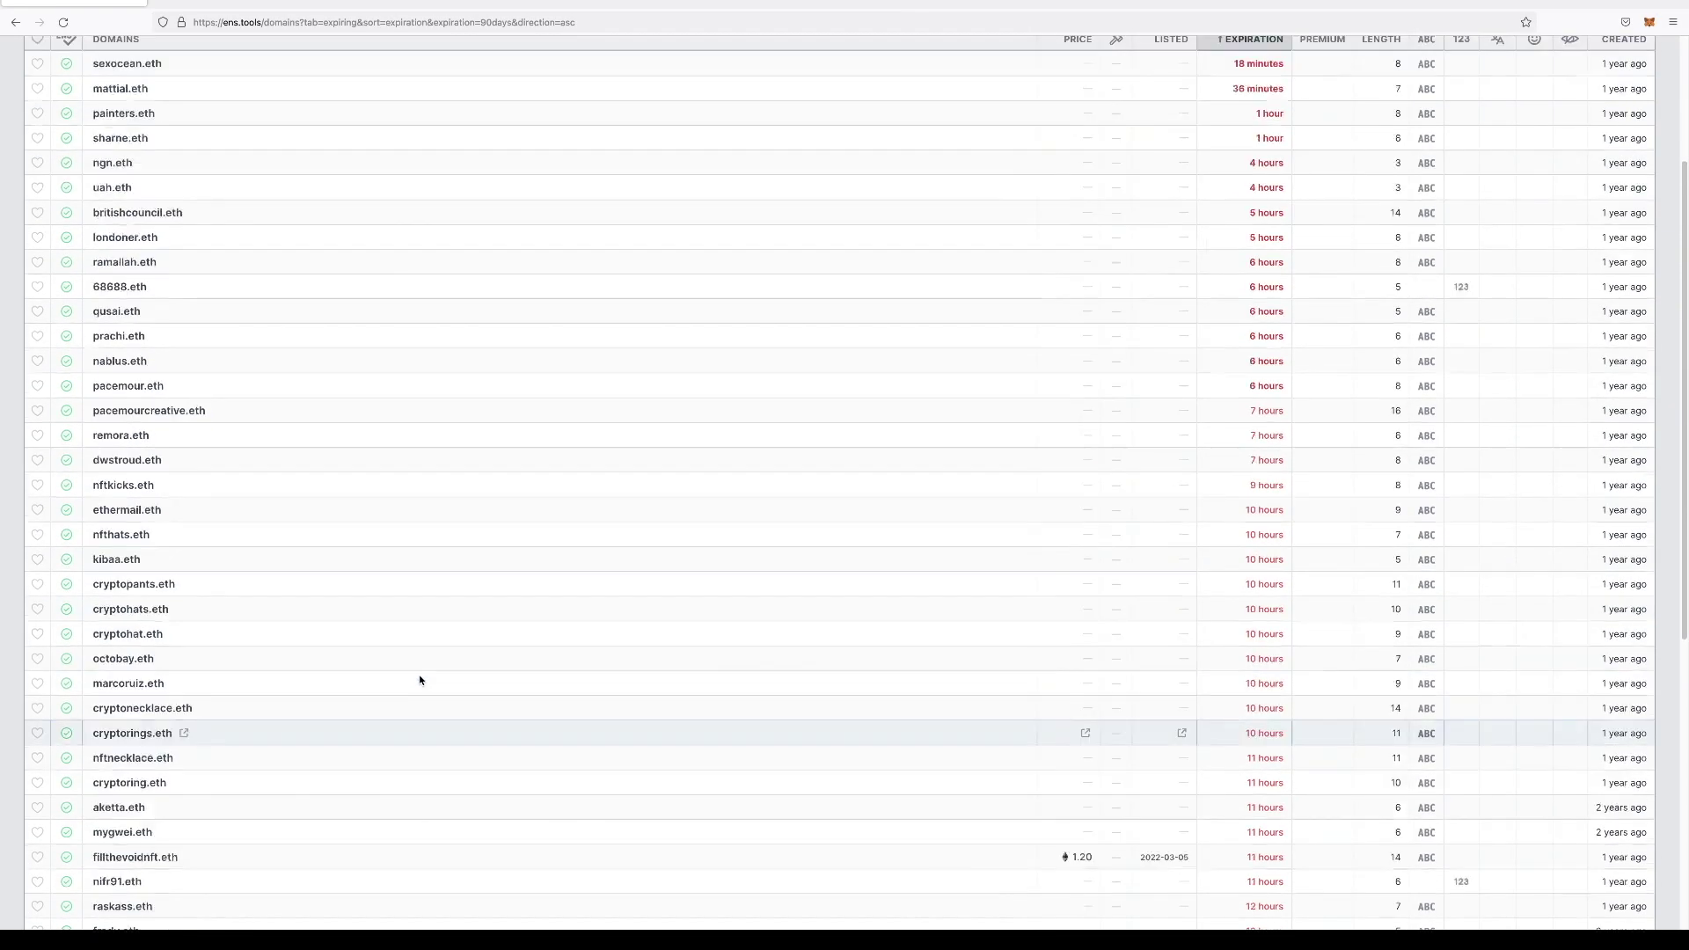
click(605, 167)
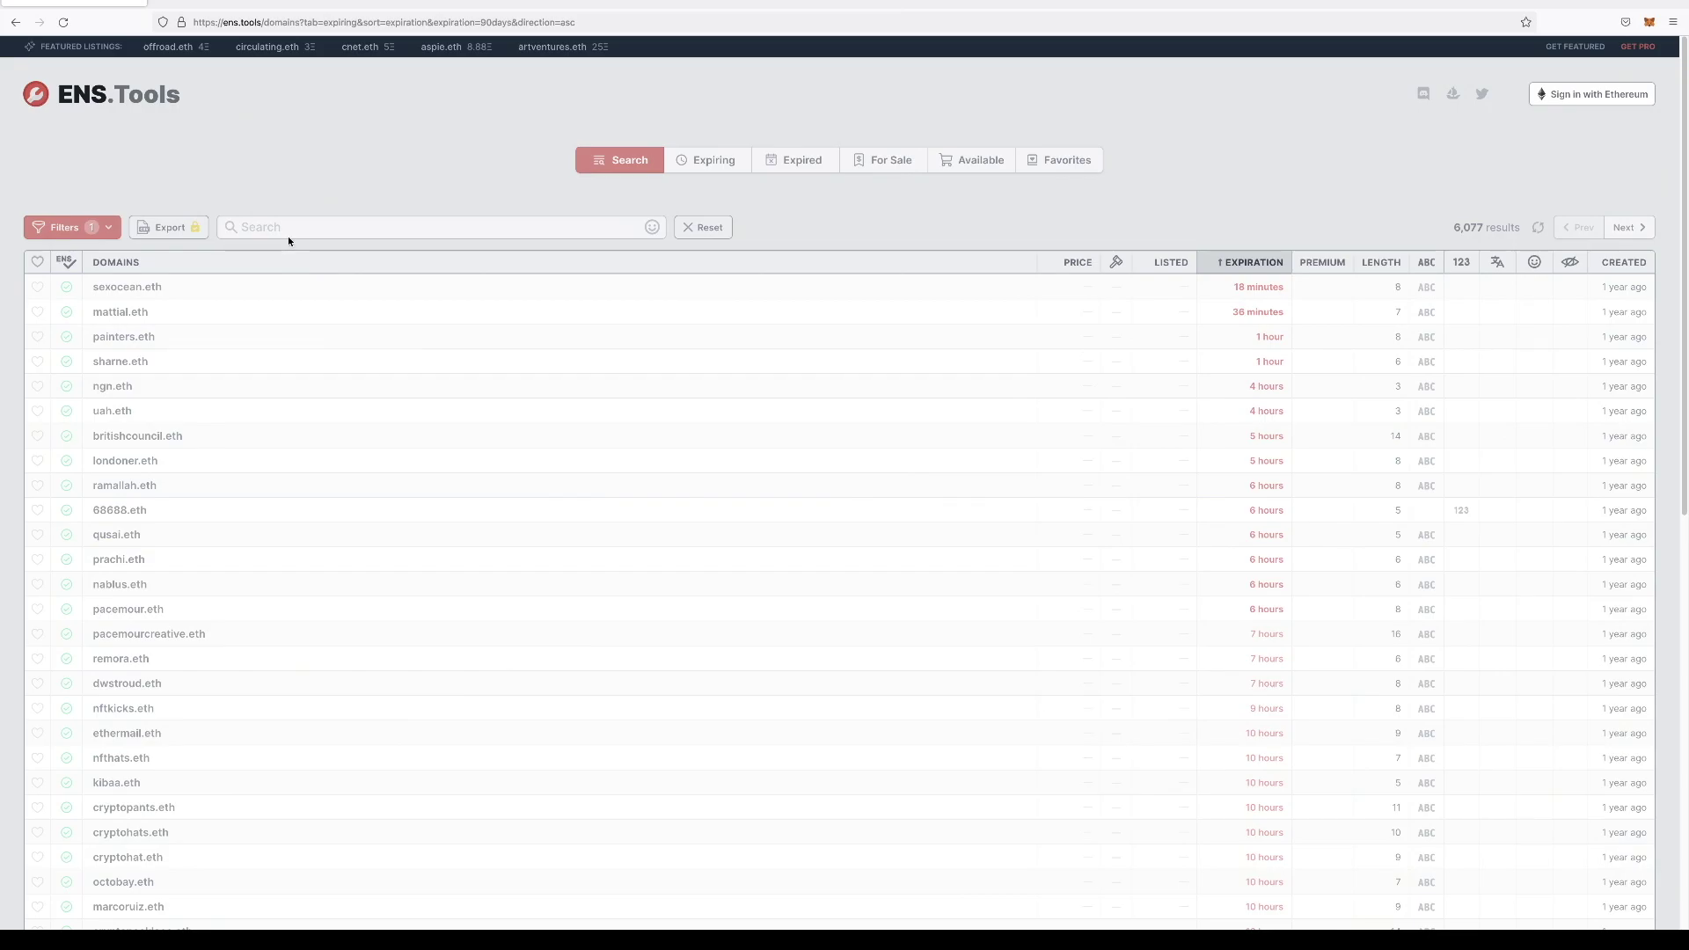
Search ENS.Tools domains for 'nata' and review the matches, with natalie0x.eth newest on top.
click(333, 224)
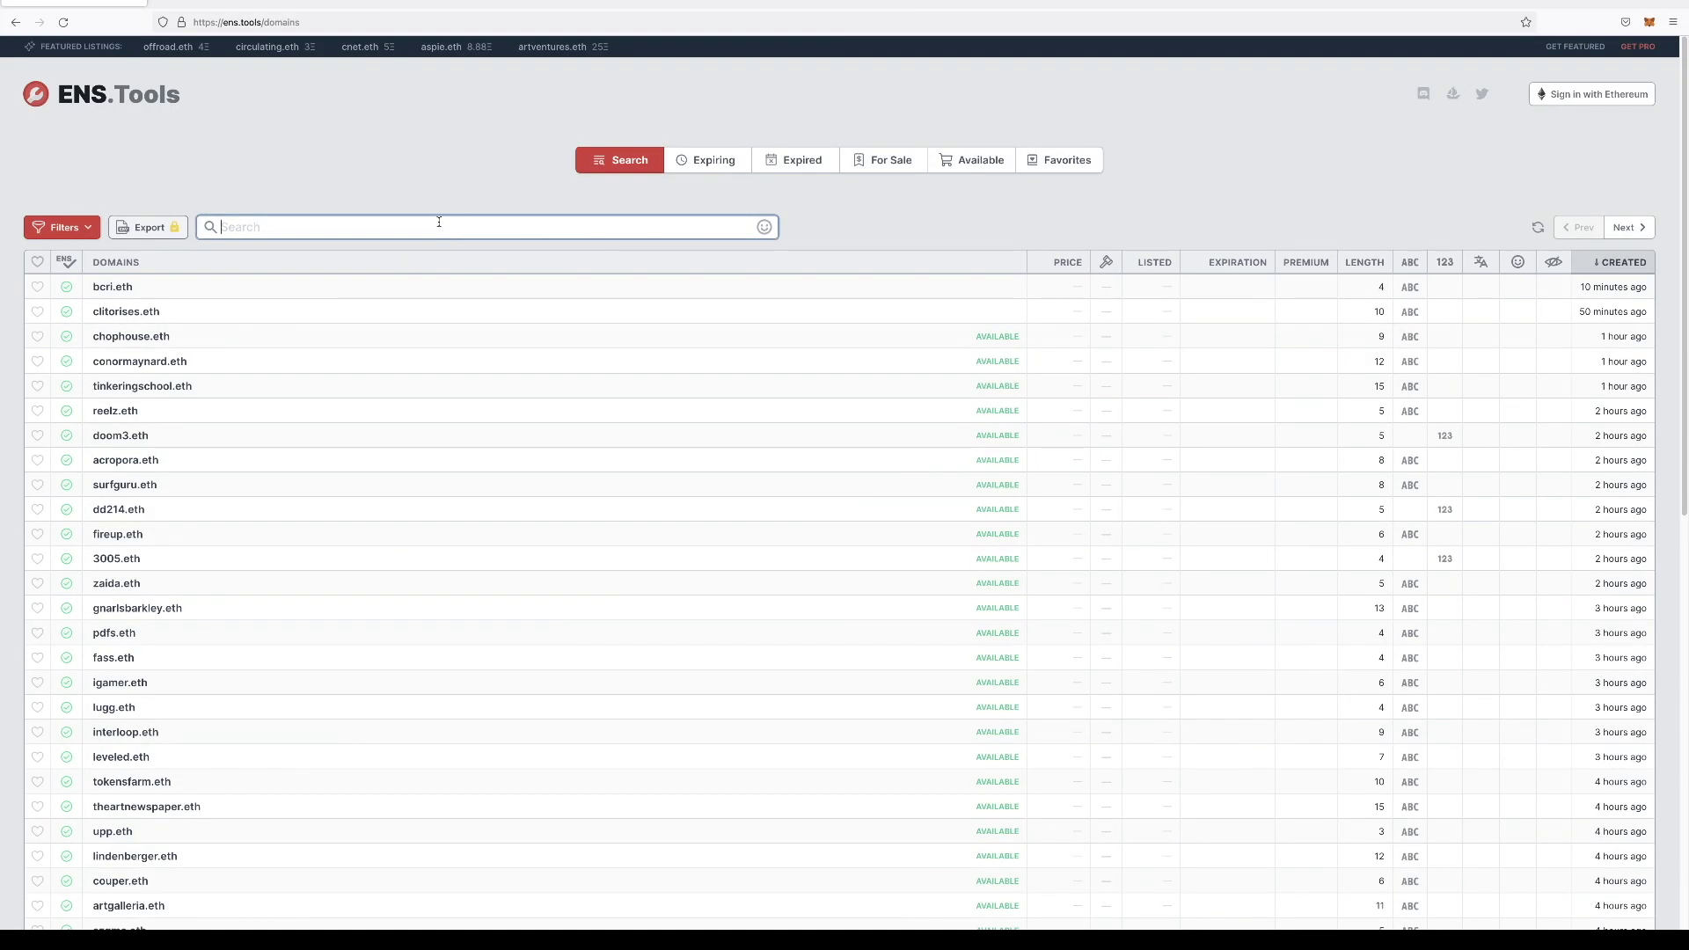
text(natalie)
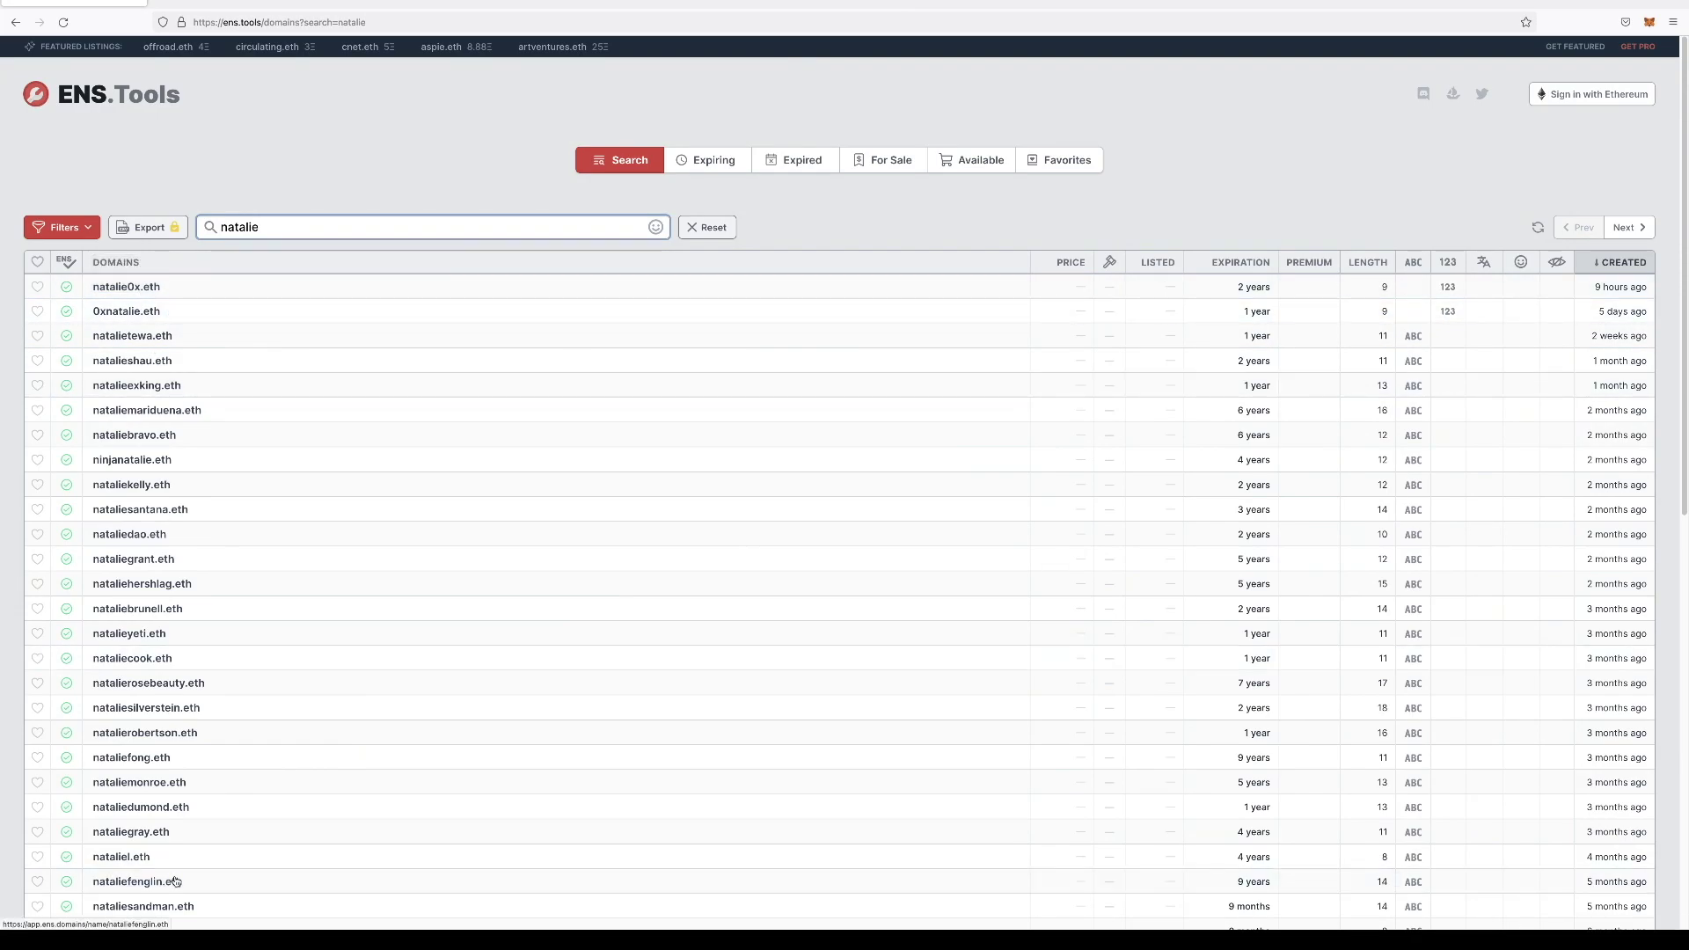
scroll(414, 640, down, 3)
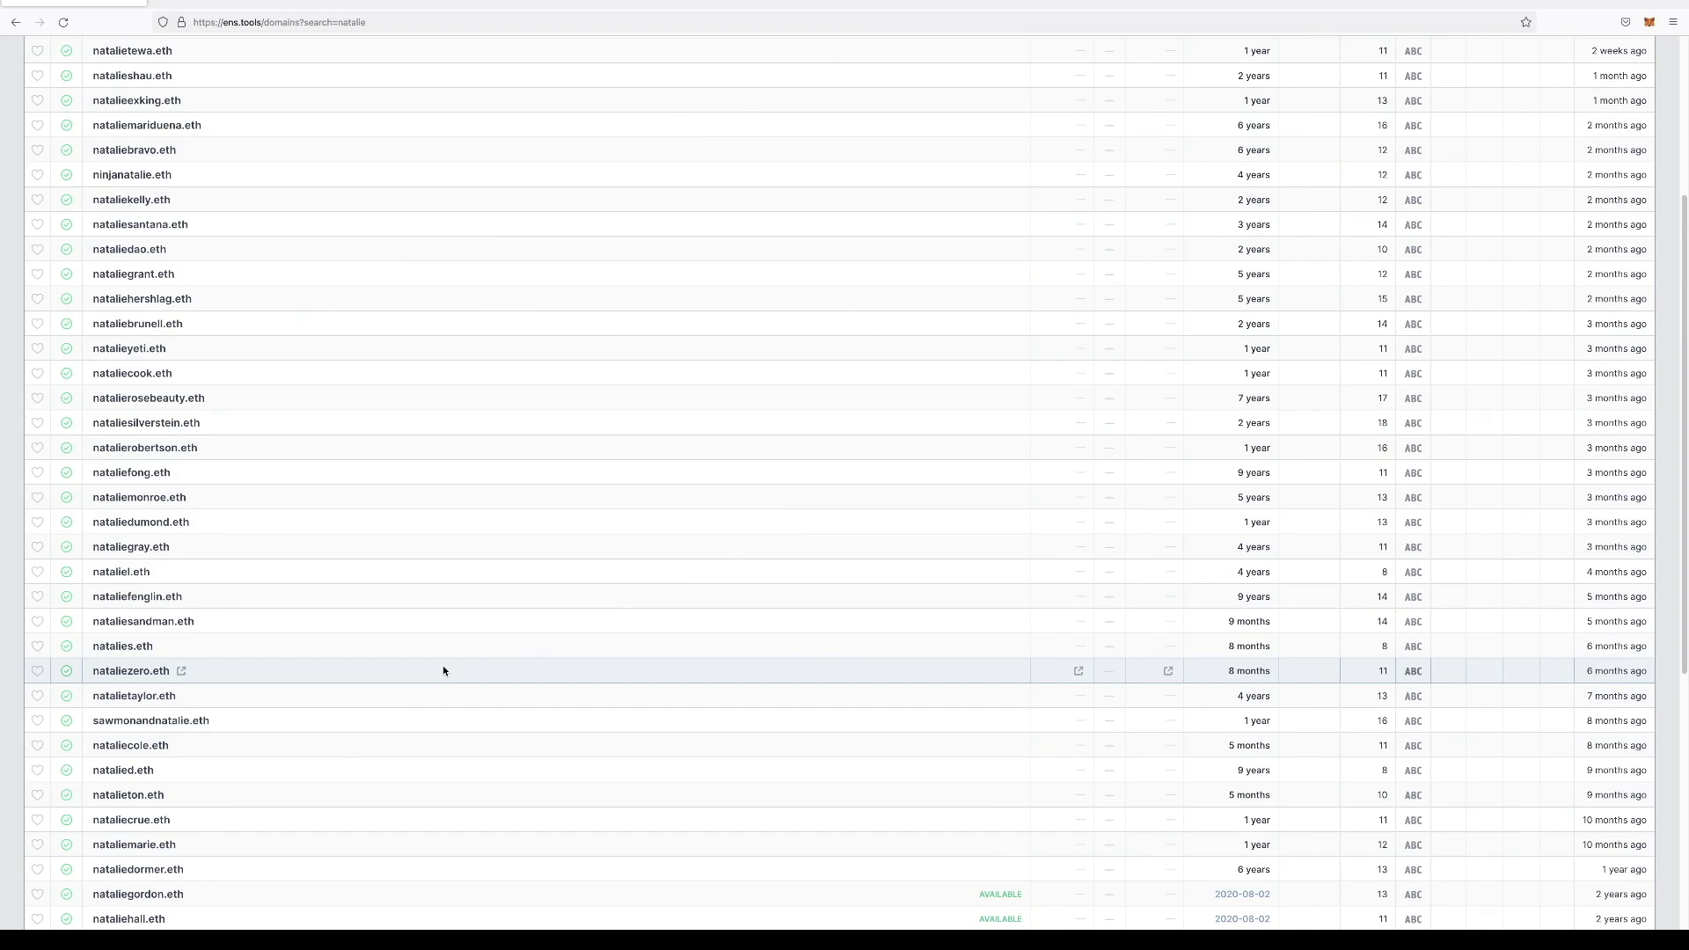
scroll(471, 689, up, 3)
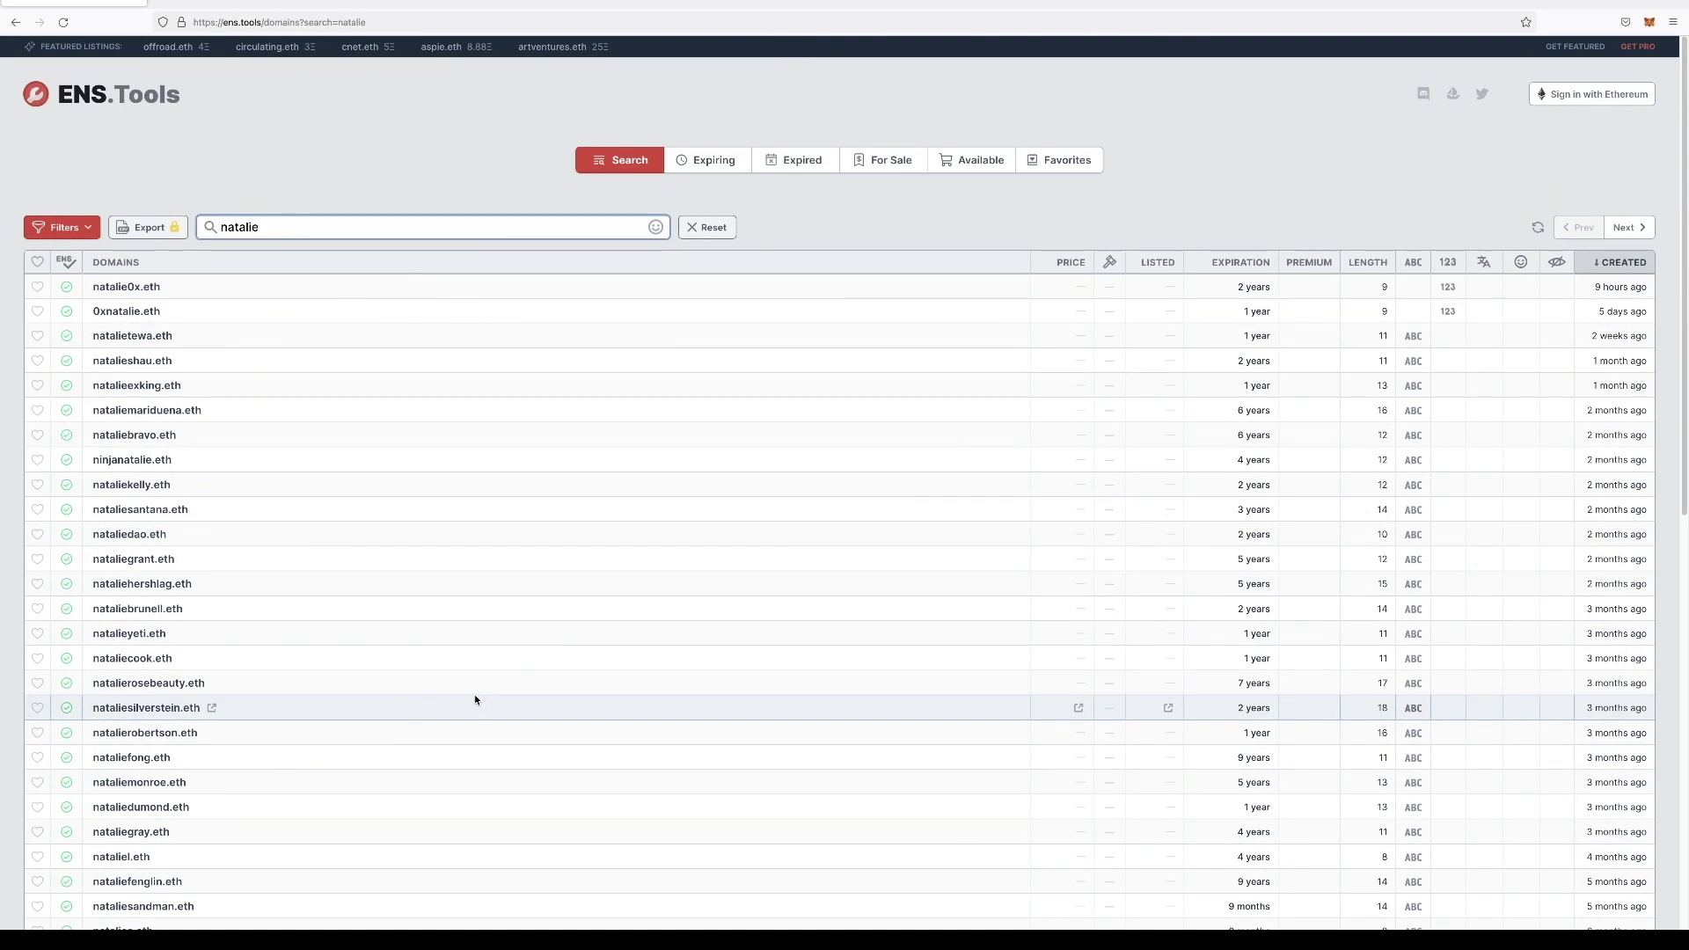